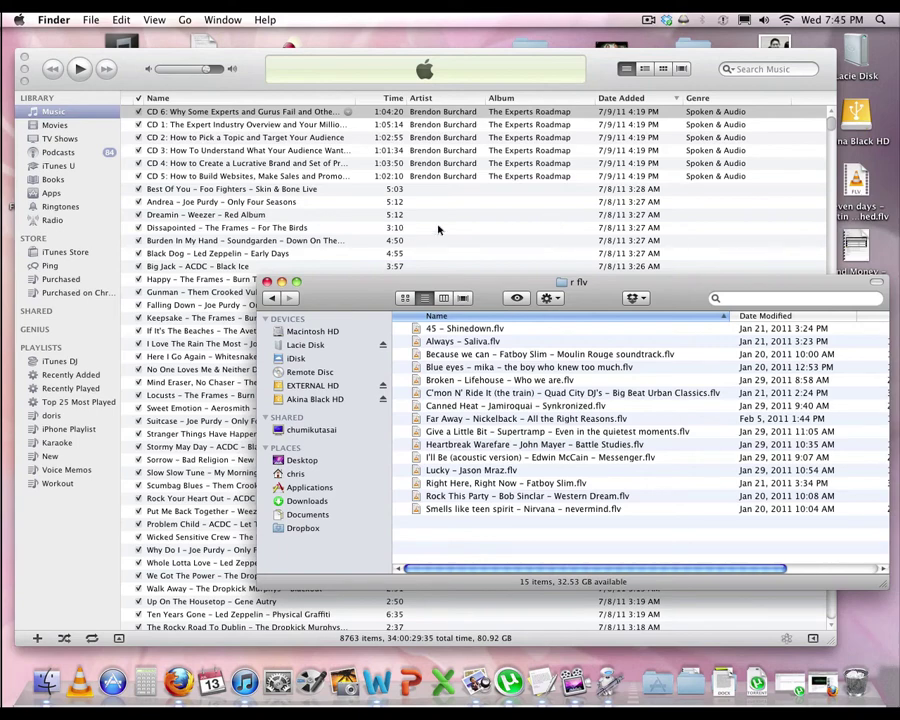
pyautogui.click(412, 253)
pyautogui.click(560, 280)
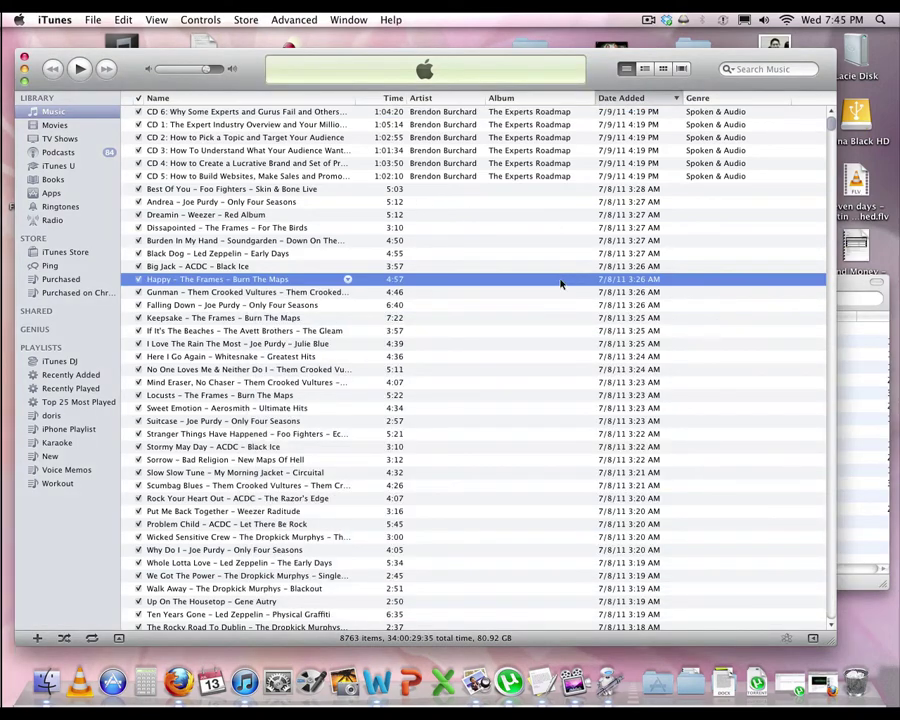
pyautogui.keyDown('shift'); pyautogui.click(588, 408); pyautogui.keyUp('shift')
pyautogui.click(618, 446)
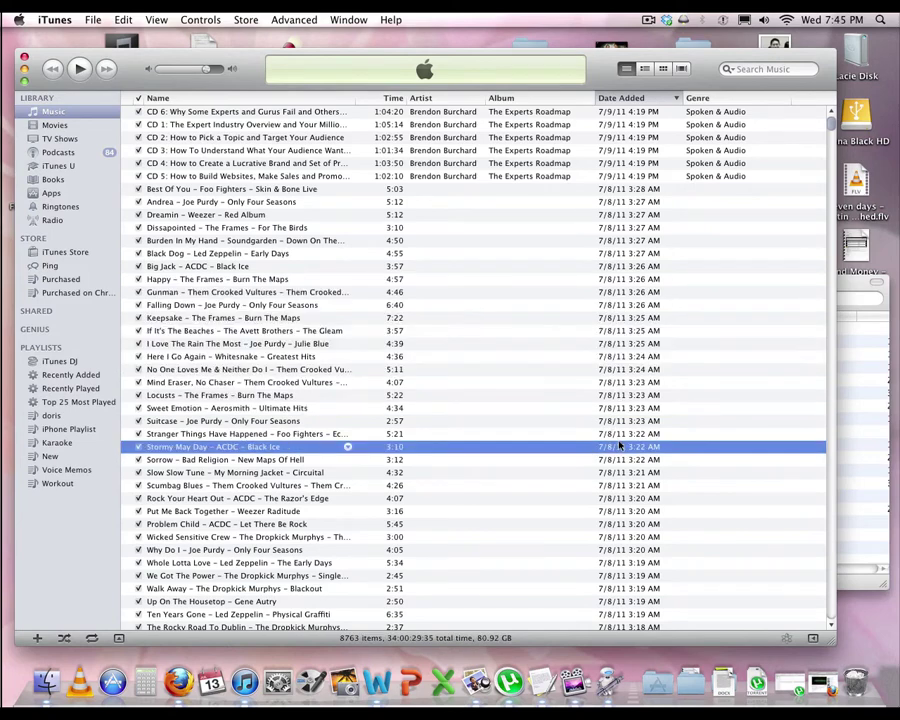
pyautogui.click(620, 333)
pyautogui.press('super+Tab')
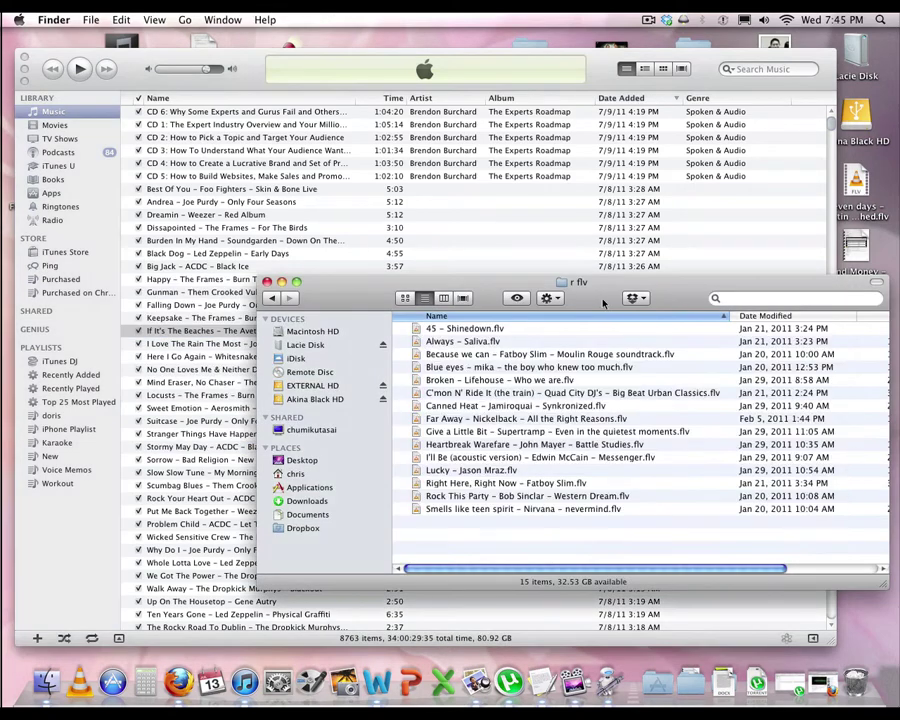
pyautogui.click(640, 369)
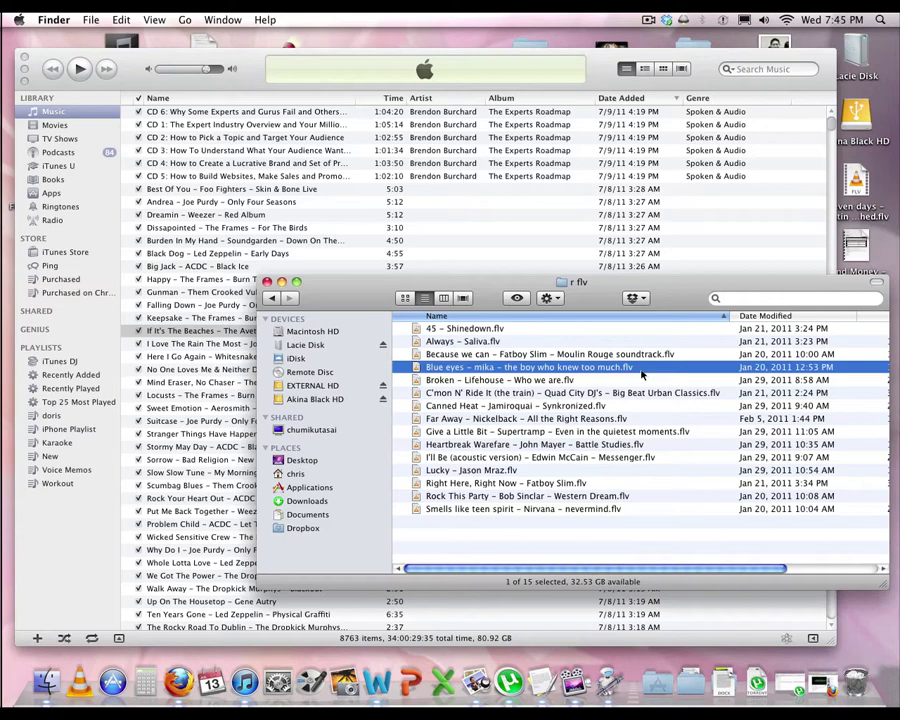
pyautogui.press('super+a')
pyautogui.click(616, 541)
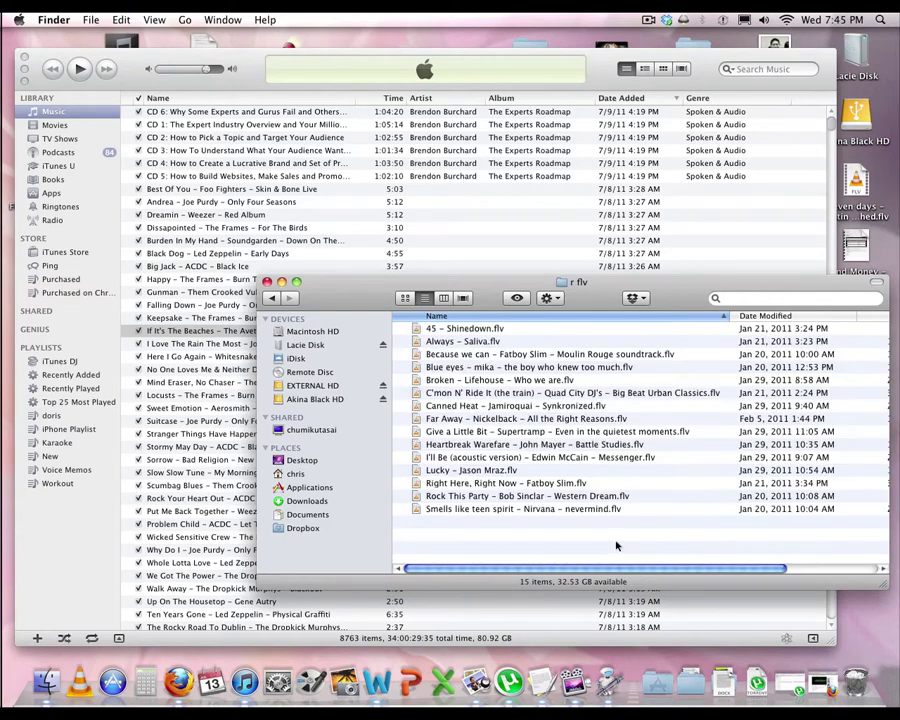
pyautogui.click(540, 333)
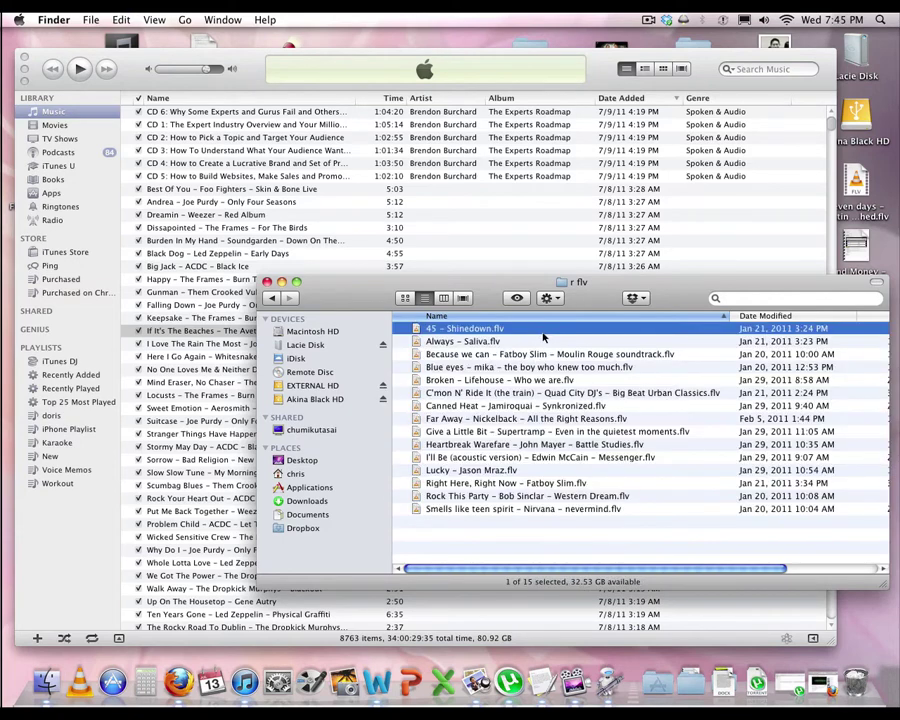
pyautogui.press('Return')
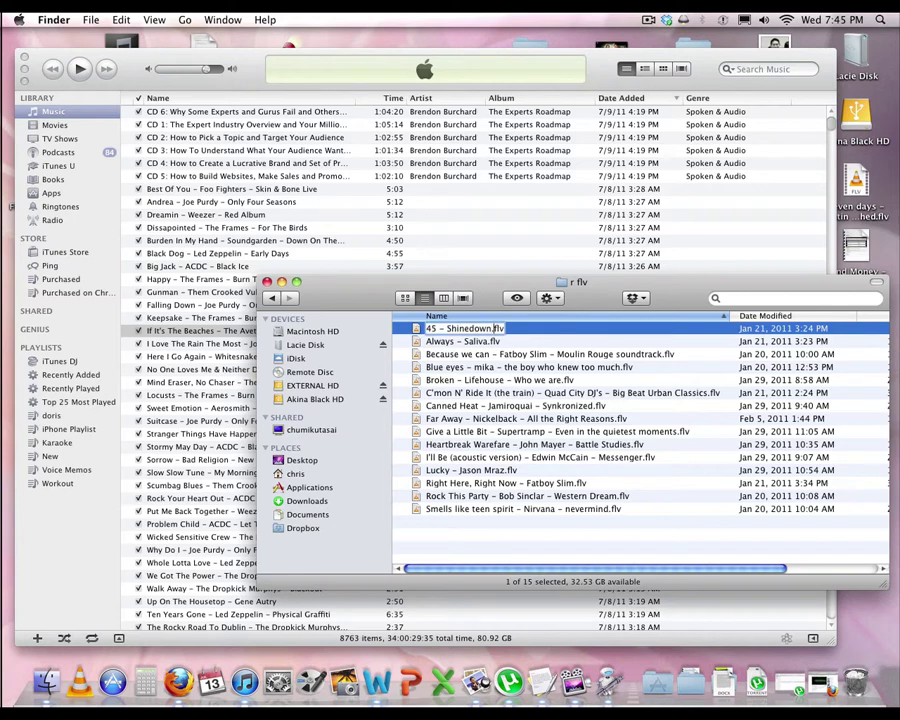
pyautogui.press('Return')
pyautogui.press('Down')
pyautogui.press('Down')
pyautogui.press('Down')
pyautogui.press('Down')
pyautogui.press('Down')
pyautogui.press('Down')
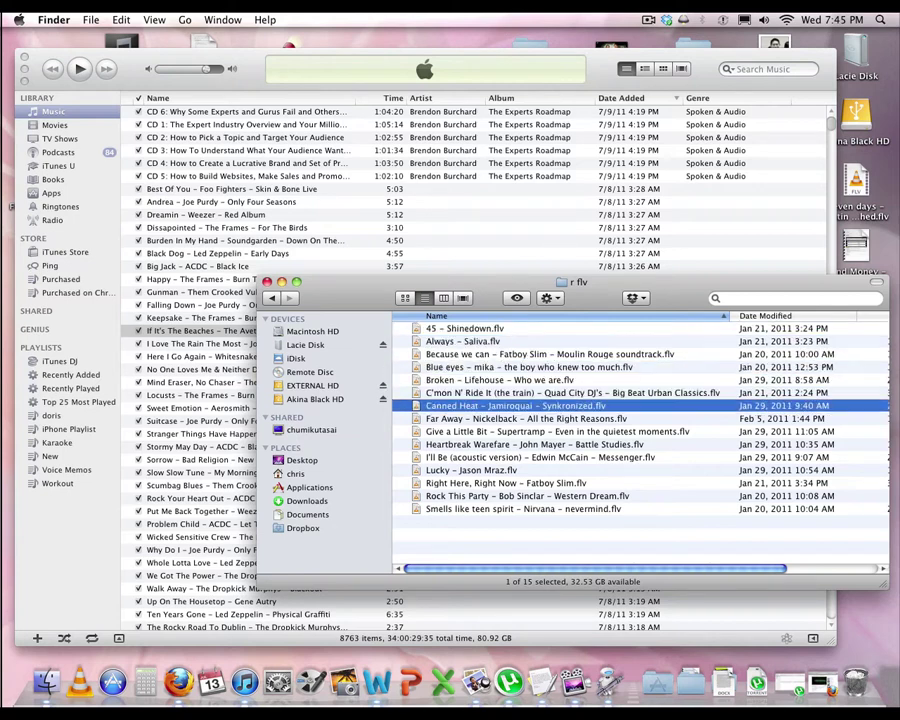
pyautogui.press('super+a')
pyautogui.click(522, 546)
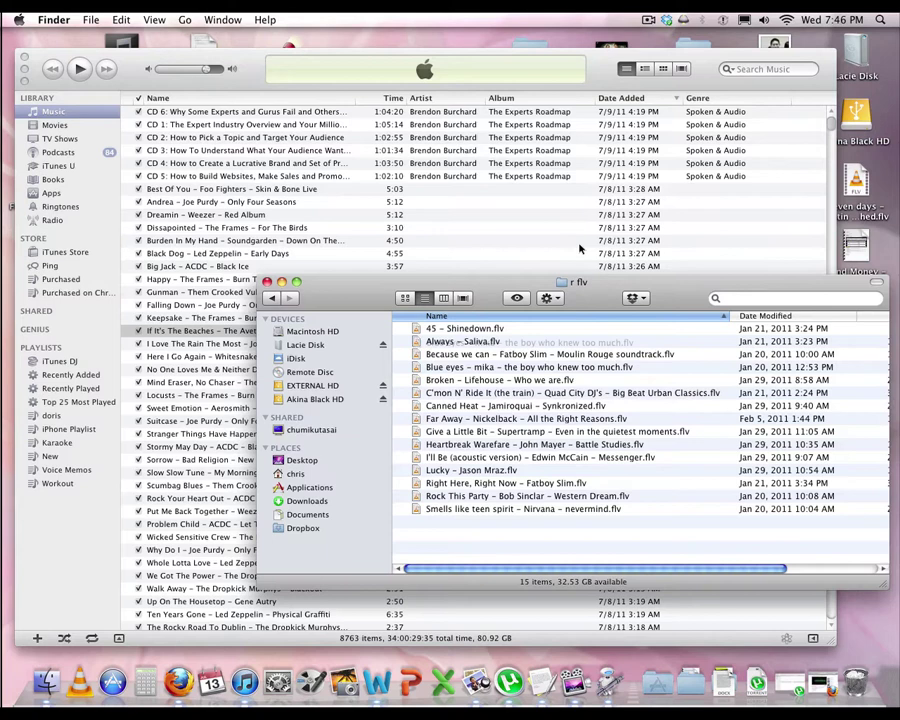
pyautogui.press('a')
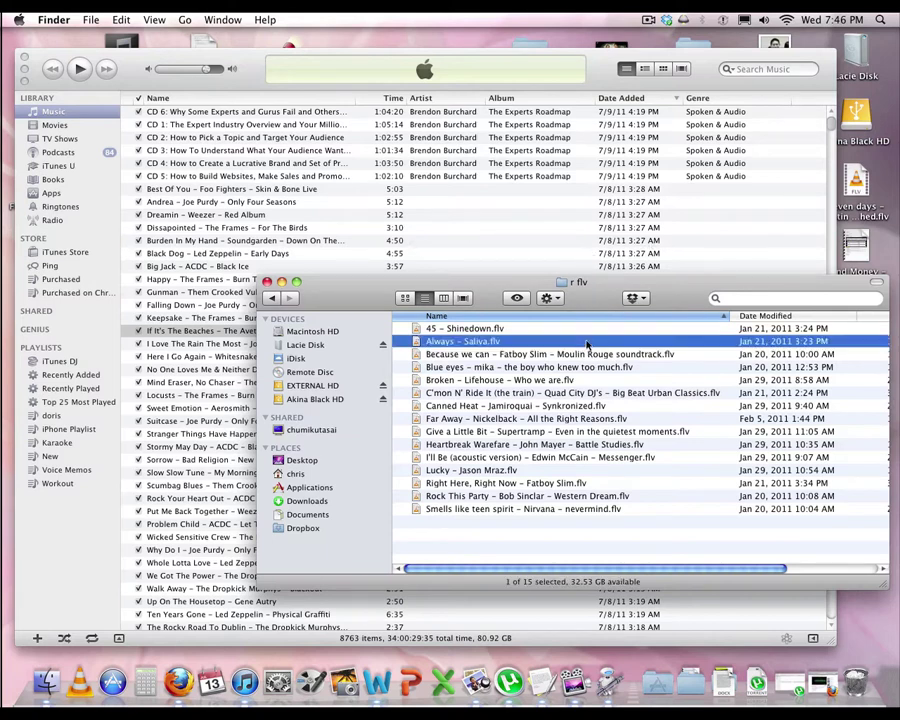
pyautogui.hotkey('shift', 'Up')
pyautogui.press('f')
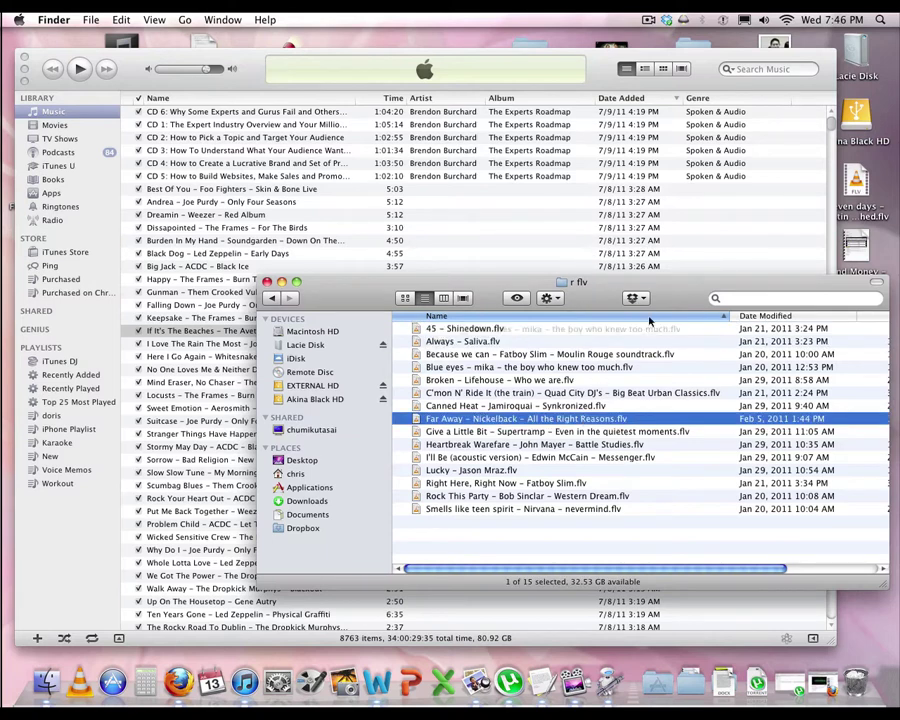
pyautogui.press('4')
pyautogui.hotkey('shift', 'Down')
pyautogui.hotkey('shift', 'Down')
pyautogui.hotkey('shift', 'Down')
pyautogui.hotkey('shift', 'Down')
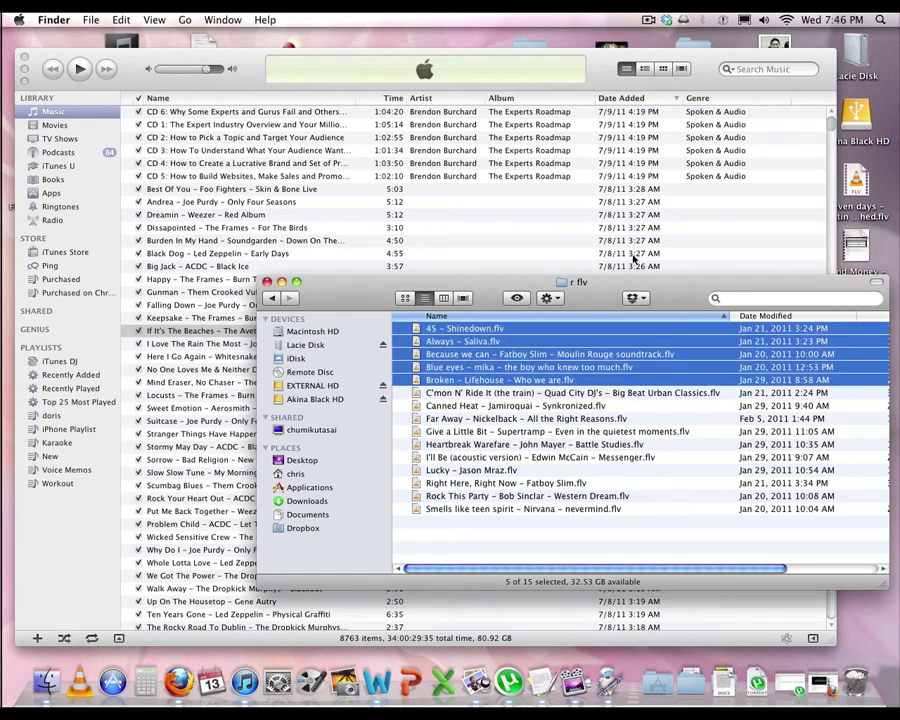
pyautogui.click(642, 418)
# Change the extension of the file "45 - Shinedown" from .flv to .mov and accept the new extension.
pyautogui.click(507, 330)
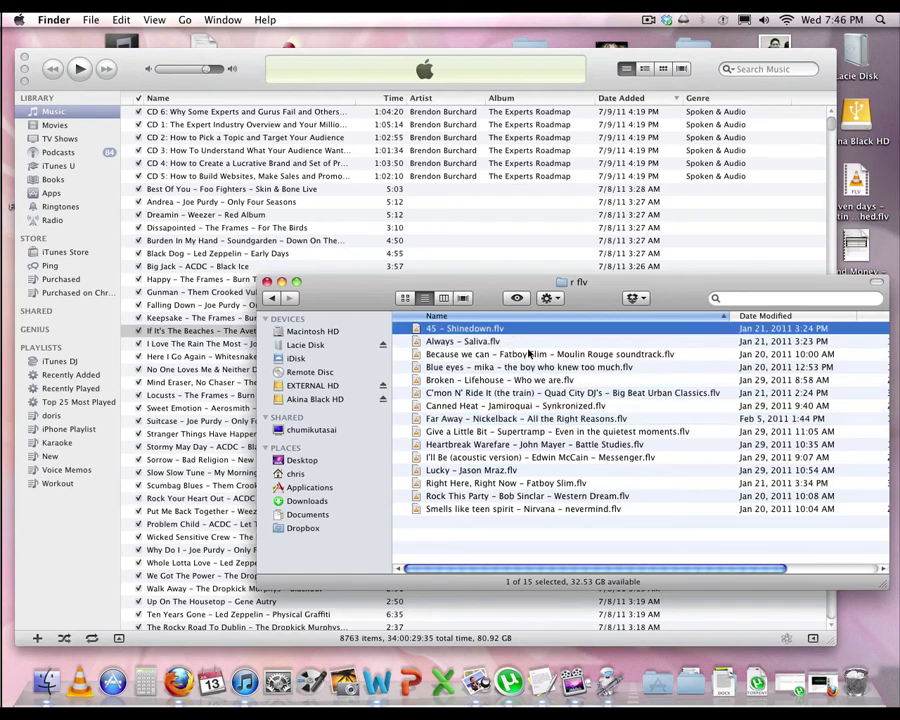
pyautogui.press('Return')
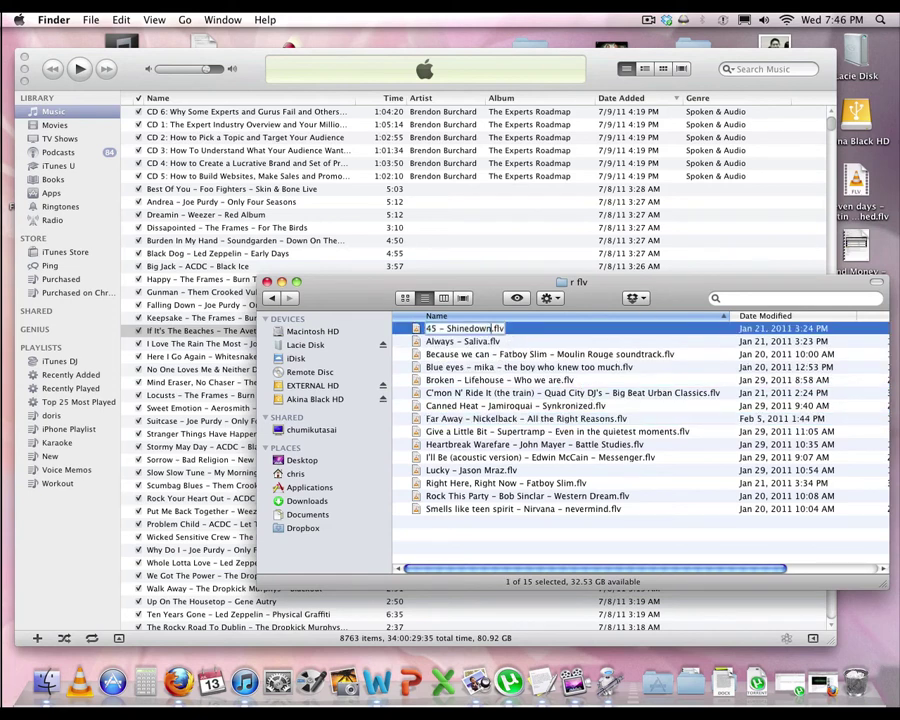
pyautogui.press('Delete')
pyautogui.press('Delete')
pyautogui.press('Delete')
pyautogui.write('mov')
pyautogui.press('Return')
pyautogui.press('Tab')
pyautogui.press('space')
# Rename "Always - Saliva.flv" to "Always - Saliva.mov", accepting the extension change.
pyautogui.press('Down')
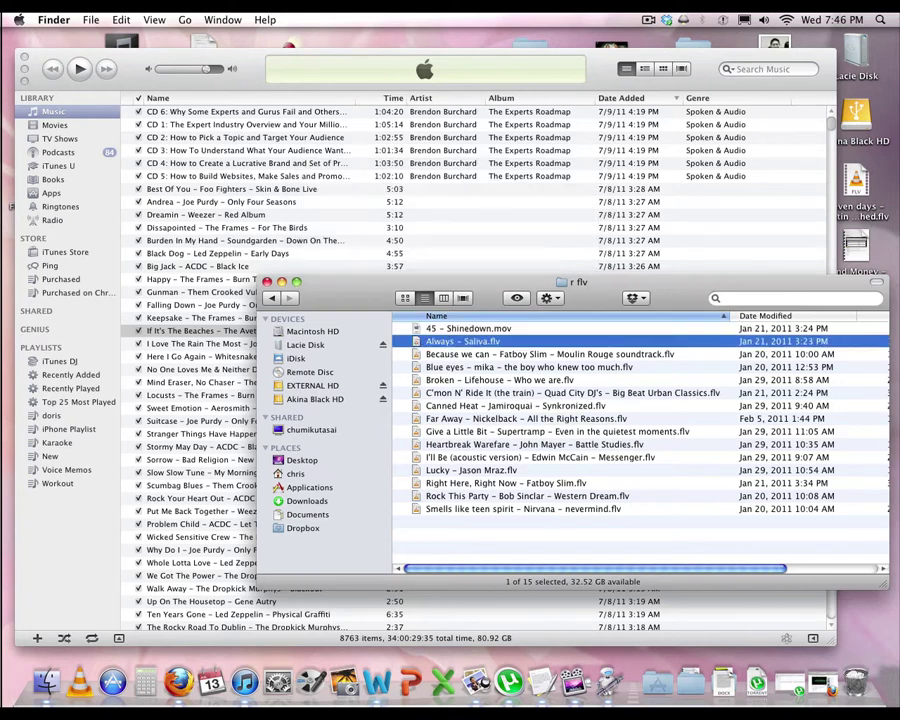
pyautogui.press('Return')
pyautogui.press('BackSpace')
pyautogui.press('BackSpace')
pyautogui.press('BackSpace')
pyautogui.write('mov')
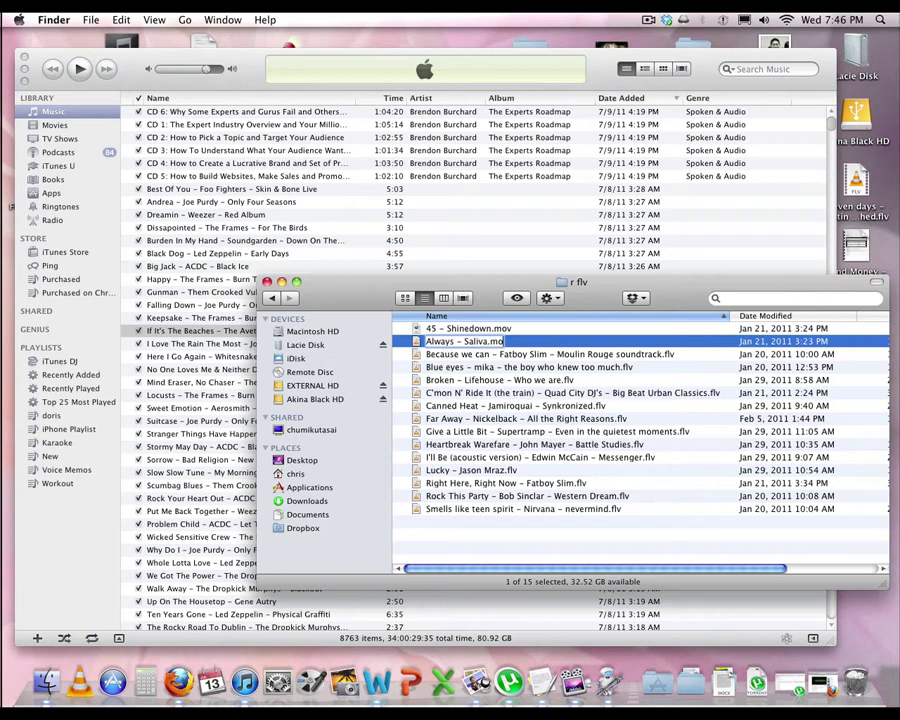
pyautogui.press('Return')
pyautogui.press('Tab')
pyautogui.press('space')
# Rename the "Because we can - Fatboy Slim - Moulin Rouge soundtrack" file with a .mov extension and accept the change.
pyautogui.press('Down')
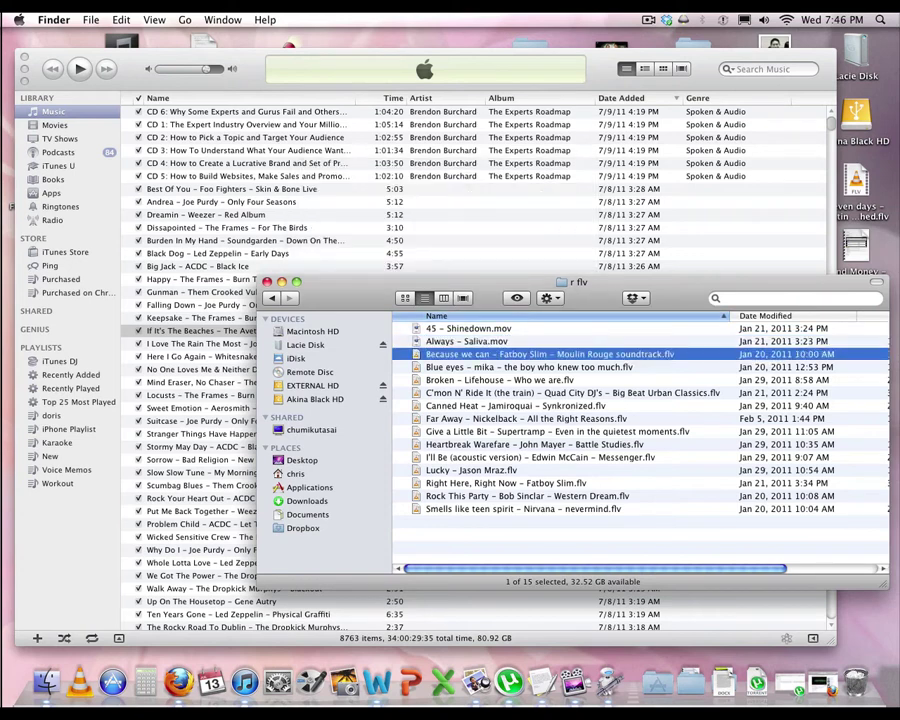
pyautogui.press('Return')
pyautogui.press('BackSpace')
pyautogui.press('BackSpace')
pyautogui.press('BackSpace')
pyautogui.write('mo')
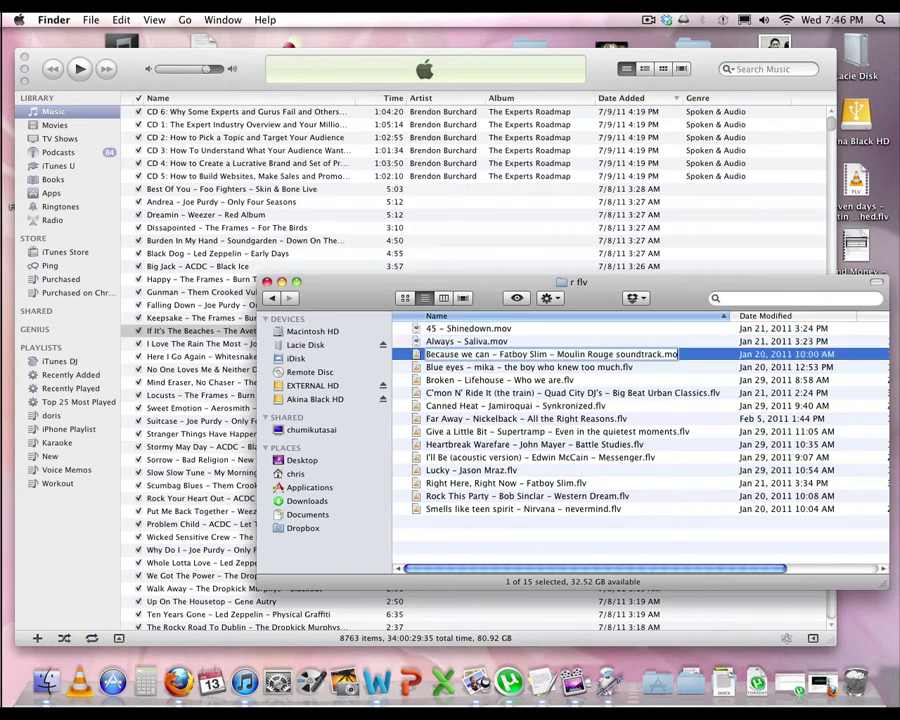
pyautogui.write('v')
pyautogui.press('Return')
pyautogui.press('Tab')
pyautogui.press('space')
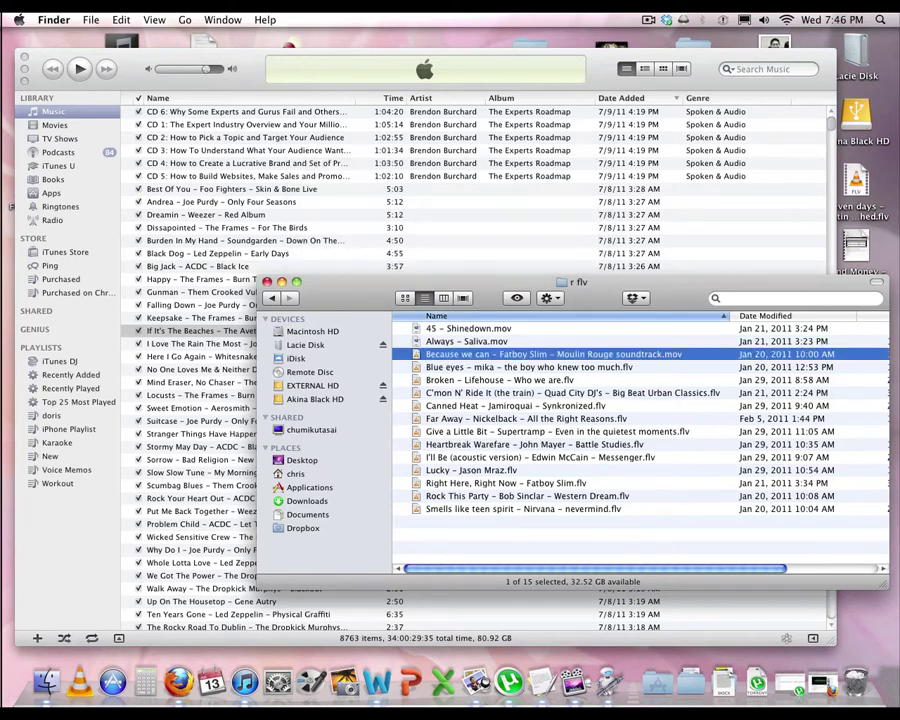
# Replace the .flv extension of "Blue eyes - mika - the boy who knew too much" with .mov and accept it.
pyautogui.press('Down')
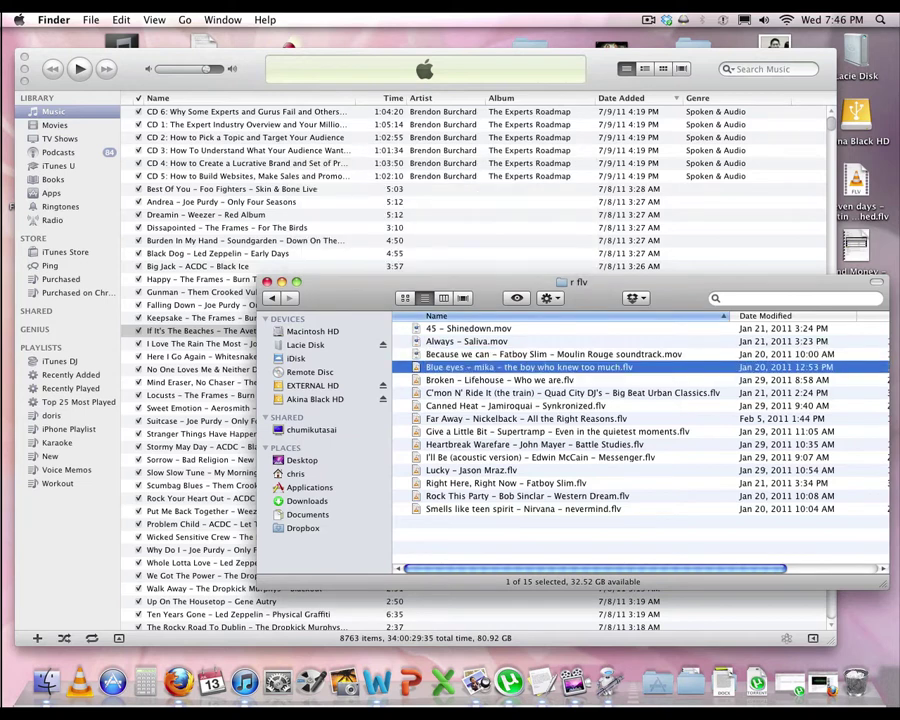
pyautogui.press('Return')
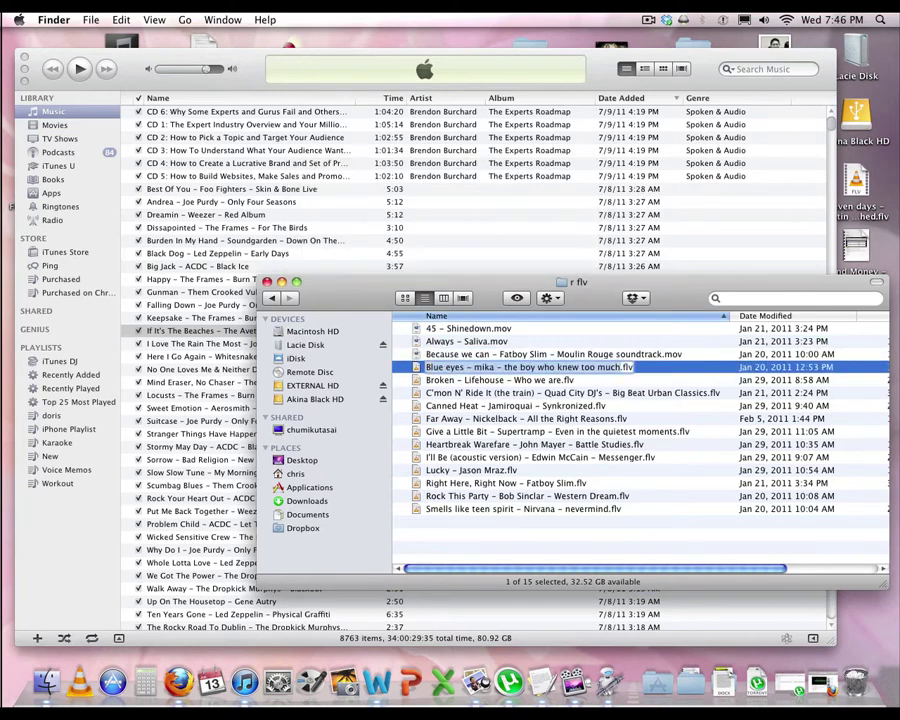
pyautogui.press('Right')
pyautogui.press('Right')
pyautogui.press('Right')
pyautogui.press('Right')
pyautogui.press('Right')
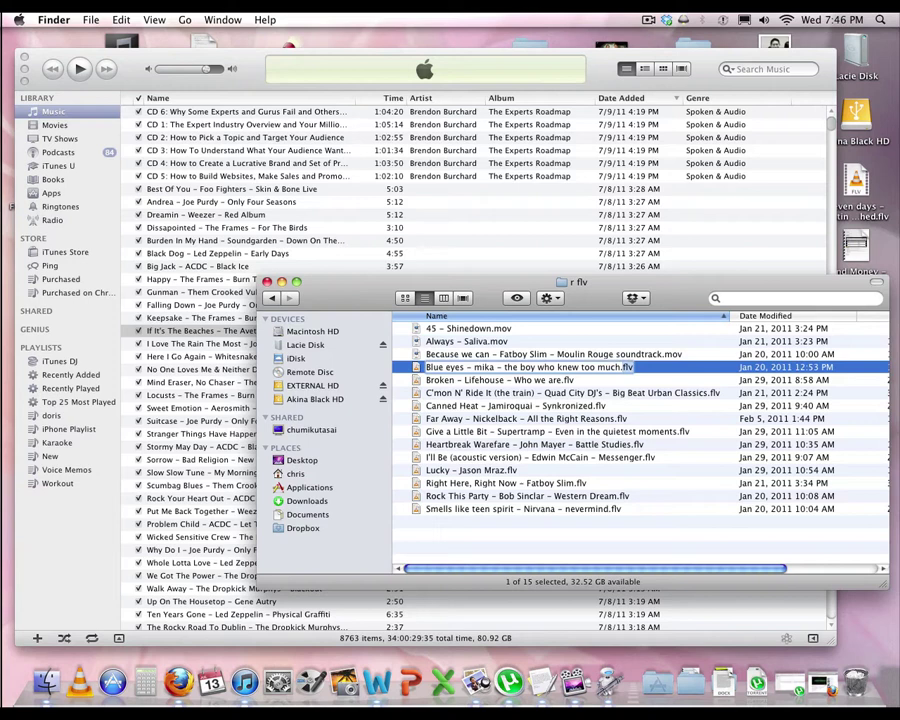
pyautogui.press('Delete')
pyautogui.press('Delete')
pyautogui.press('Delete')
pyautogui.write('mov')
pyautogui.press('Return')
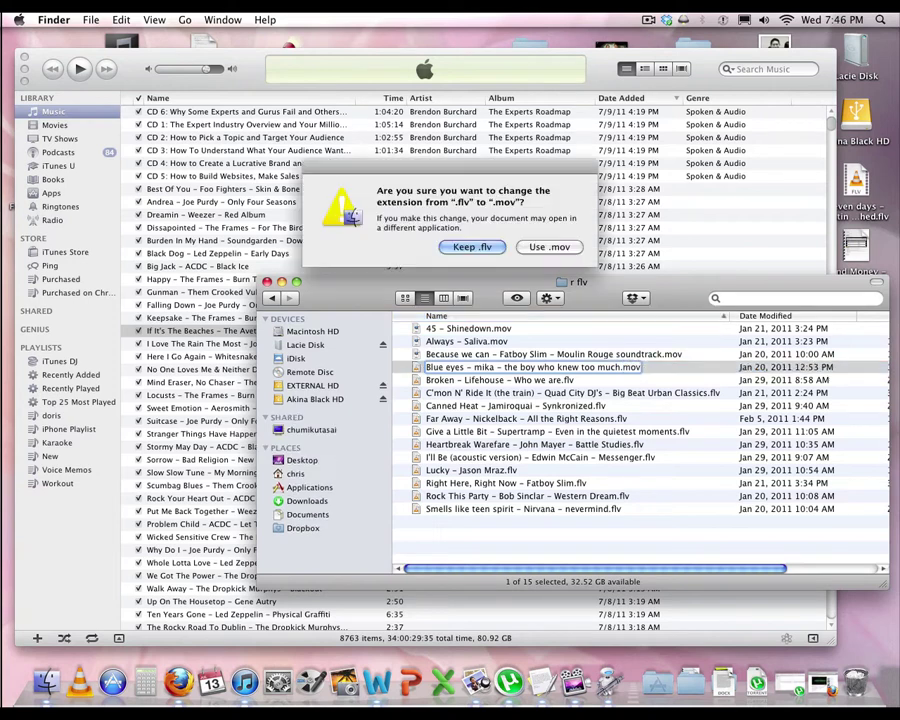
pyautogui.press('Tab')
pyautogui.press('space')
# Rename "Broken - Lifehouse - Who we are.flv" with the extension .mov and choose to use .mov.
pyautogui.press('Down')
pyautogui.press('Return')
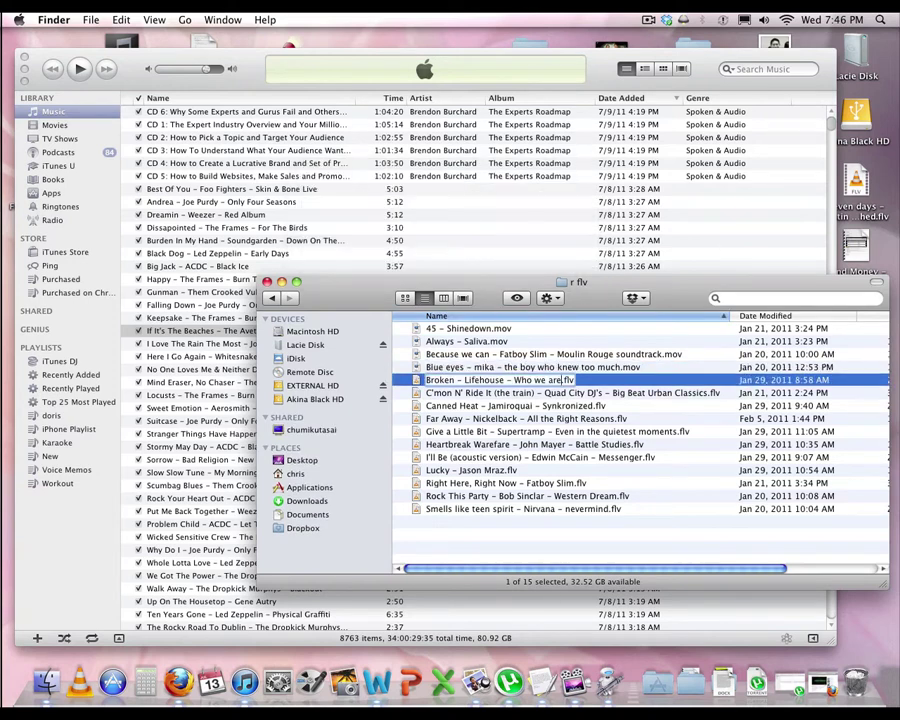
pyautogui.press('Delete')
pyautogui.press('Delete')
pyautogui.press('Delete')
pyautogui.write('mov')
pyautogui.press('Return')
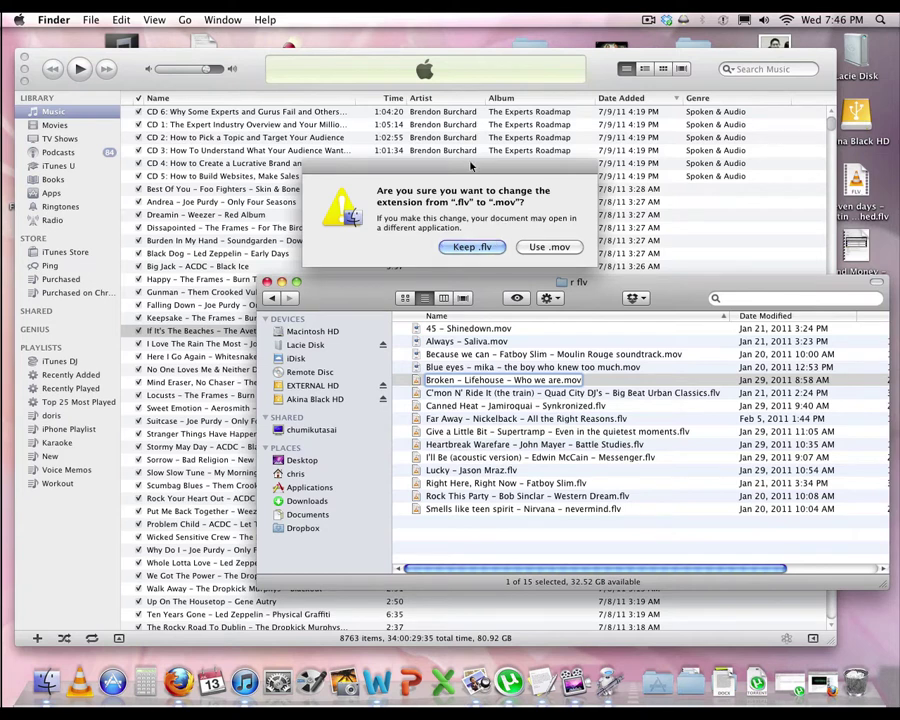
pyautogui.moveTo(470, 165); pyautogui.dragTo(510, 140)
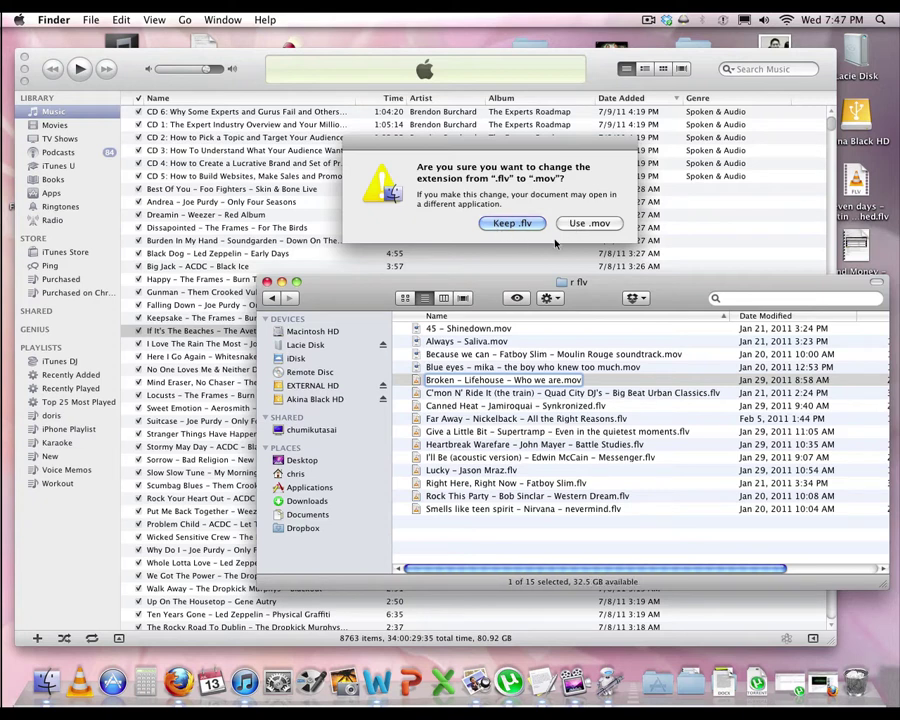
pyautogui.click(589, 223)
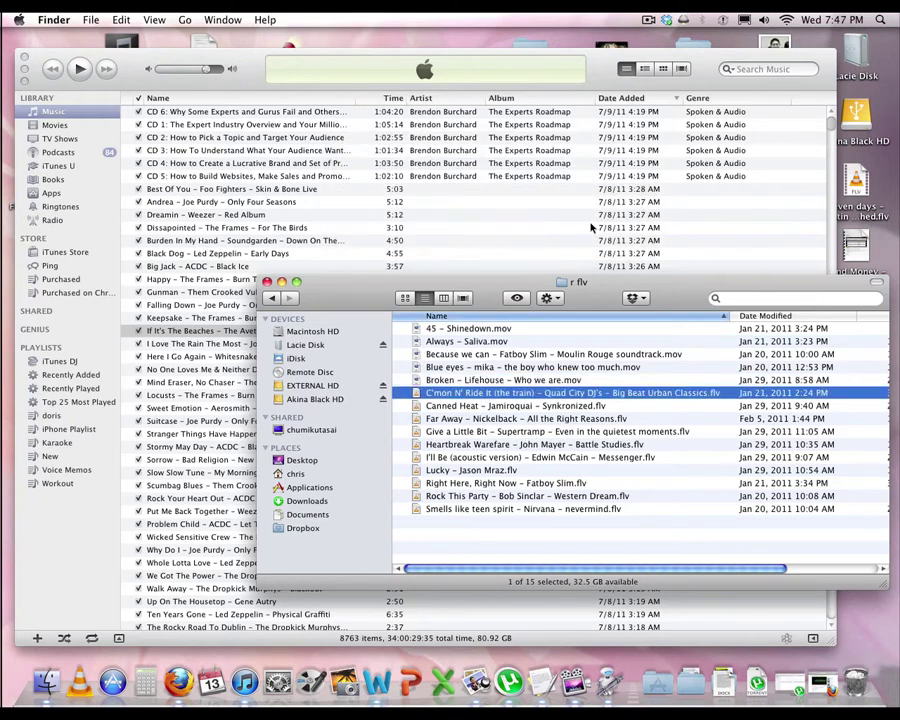
# Change the "C'mon N' Ride It (the train)" file's extension to .mov and accept the change.
pyautogui.press('Return')
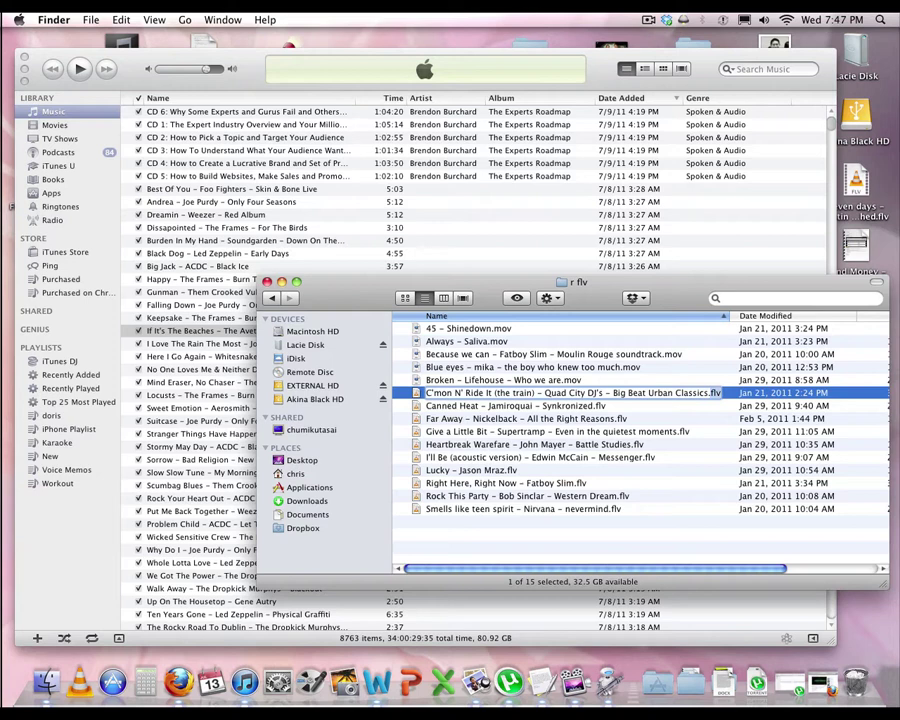
pyautogui.press('End')
pyautogui.press('BackSpace')
pyautogui.press('BackSpace')
pyautogui.press('BackSpace')
pyautogui.write('mov')
pyautogui.press('Return')
pyautogui.press('Return')
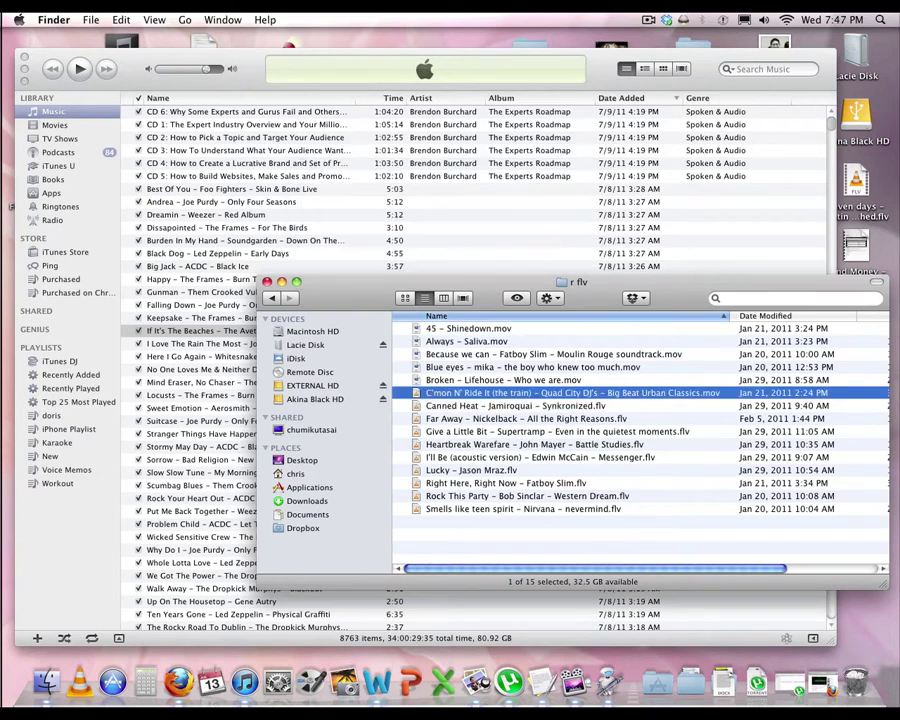
# Rename "Canned Heat - Jamiroquai - Synkronized.flv" so that its extension is .mov, accepting the change.
pyautogui.press('Down')
pyautogui.press('Return')
pyautogui.press('End')
pyautogui.press('BackSpace')
pyautogui.press('BackSpace')
pyautogui.press('BackSpace')
pyautogui.write('mov')
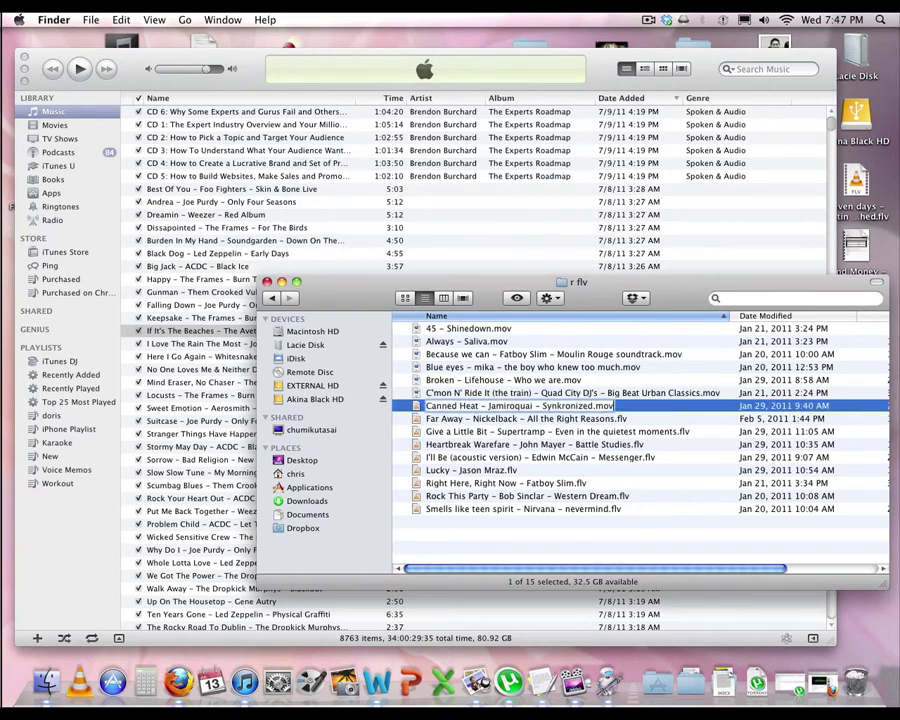
pyautogui.press('Return')
pyautogui.press('Return')
# Replace the .flv extension of "Far Away - Nickelback - All the Right Reasons" with .mov and accept it.
pyautogui.press('Down')
pyautogui.press('Return')
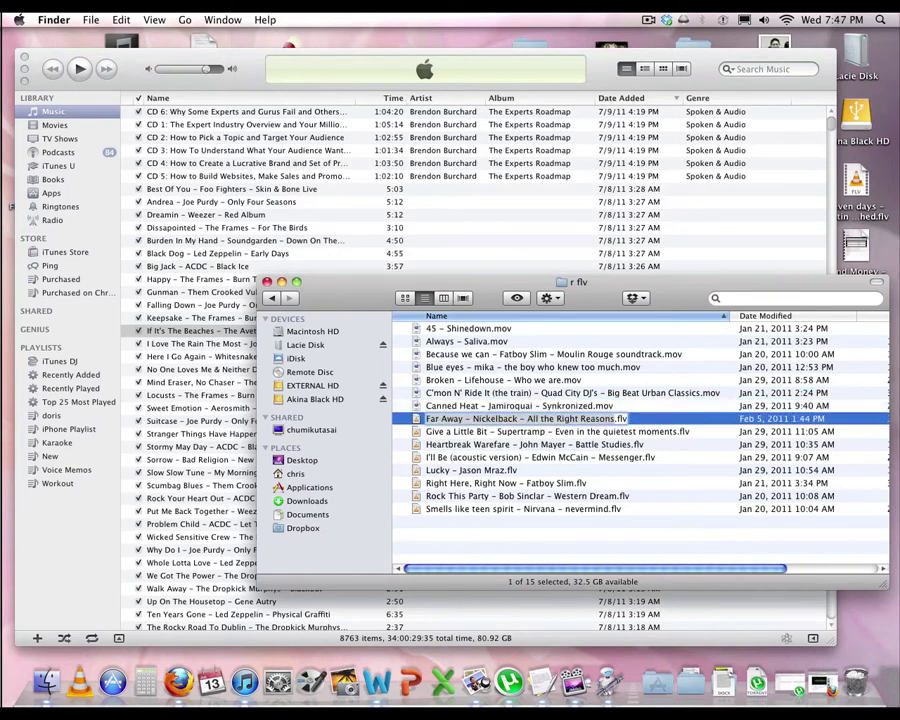
pyautogui.press('End')
pyautogui.press('BackSpace')
pyautogui.press('BackSpace')
pyautogui.press('BackSpace')
pyautogui.write('mov')
pyautogui.press('Return')
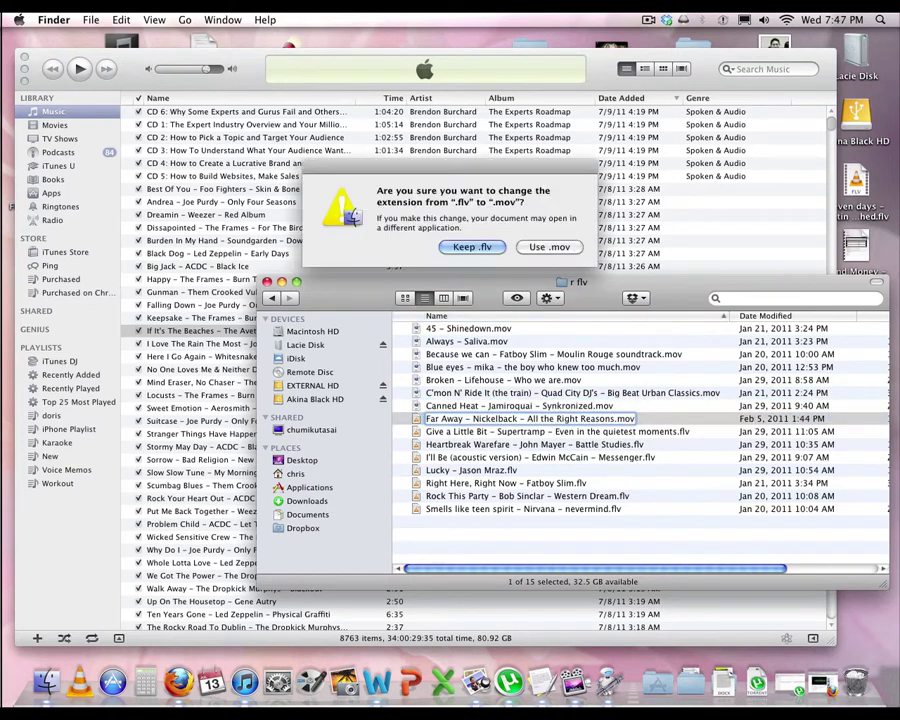
pyautogui.press('Return')
# Rename the "Give a Little Bit - Supertramp - Even in the quietest moments" file with a .mov extension, accepting the change.
pyautogui.press('Down')
pyautogui.press('Return')
pyautogui.press('BackSpace')
pyautogui.press('BackSpace')
pyautogui.press('BackSpace')
pyautogui.write('mo')
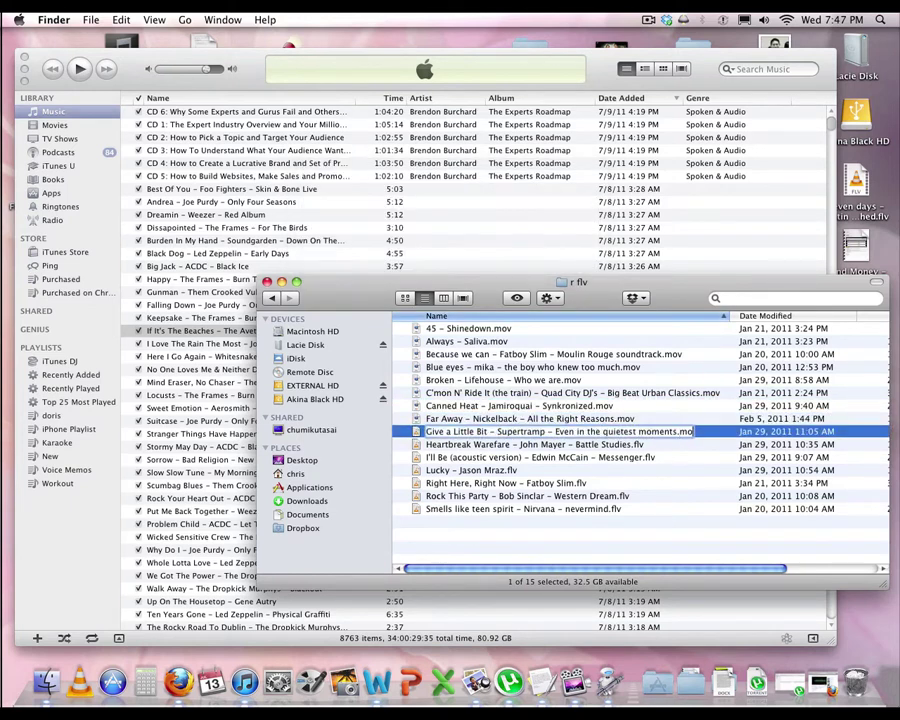
pyautogui.press('Return')
pyautogui.press('Return')
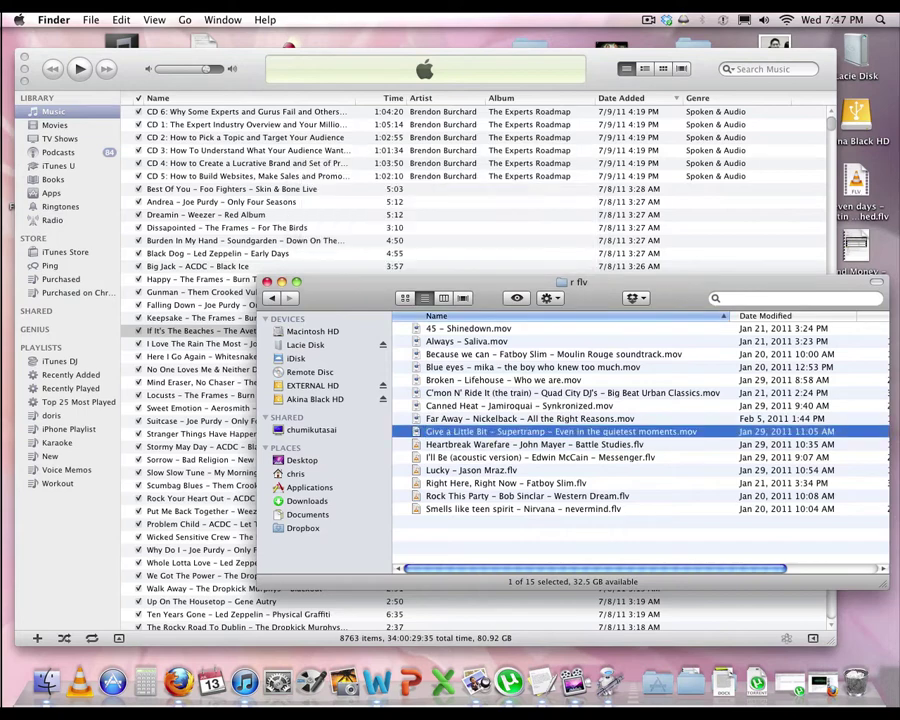
pyautogui.press('super+Tab')
pyautogui.press('super+shift+Tab')
pyautogui.click(648, 19)
pyautogui.click(672, 62)
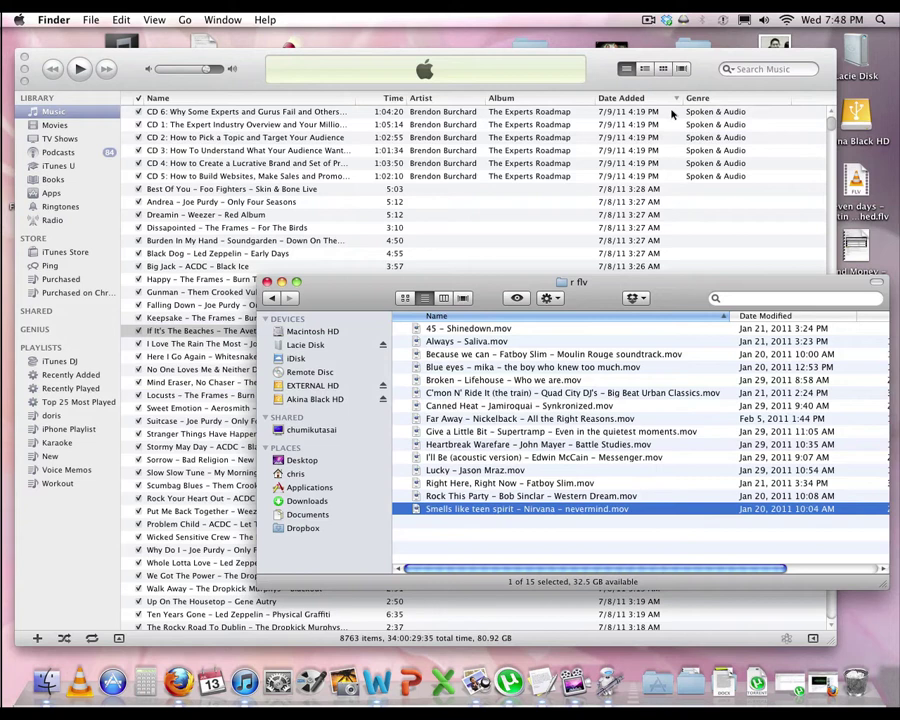
pyautogui.press('Up')
pyautogui.press('Up')
pyautogui.press('Up')
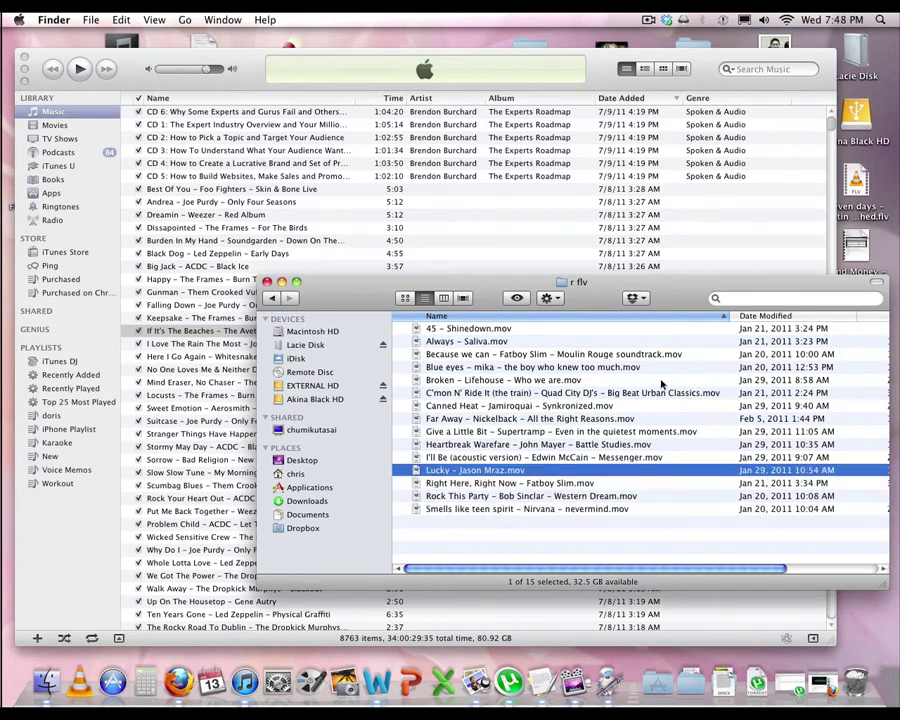
pyautogui.press('Down')
pyautogui.press('Down')
pyautogui.press('Down')
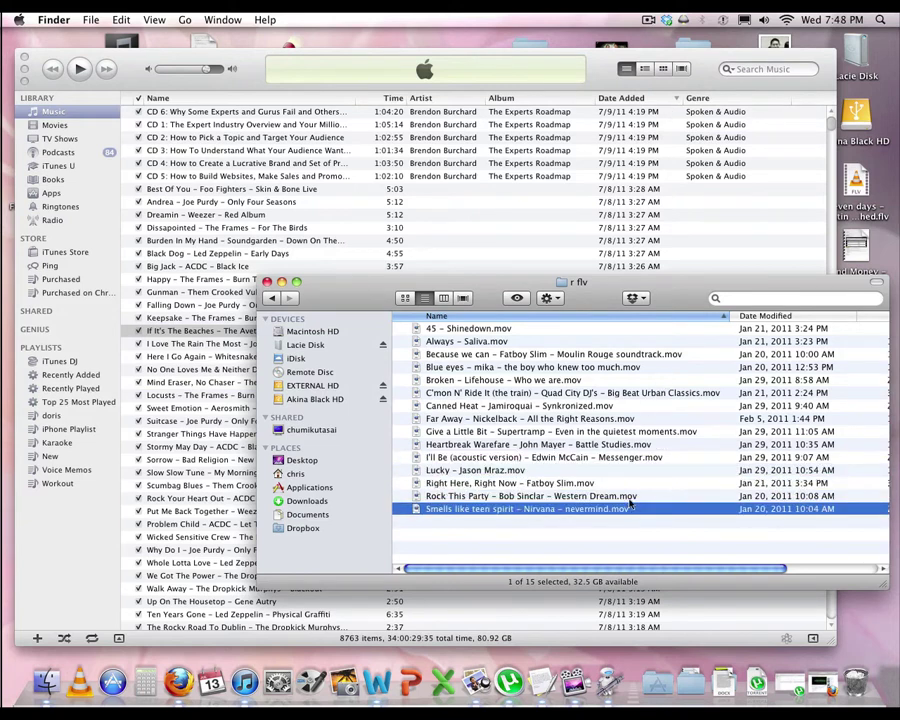
pyautogui.press('Up')
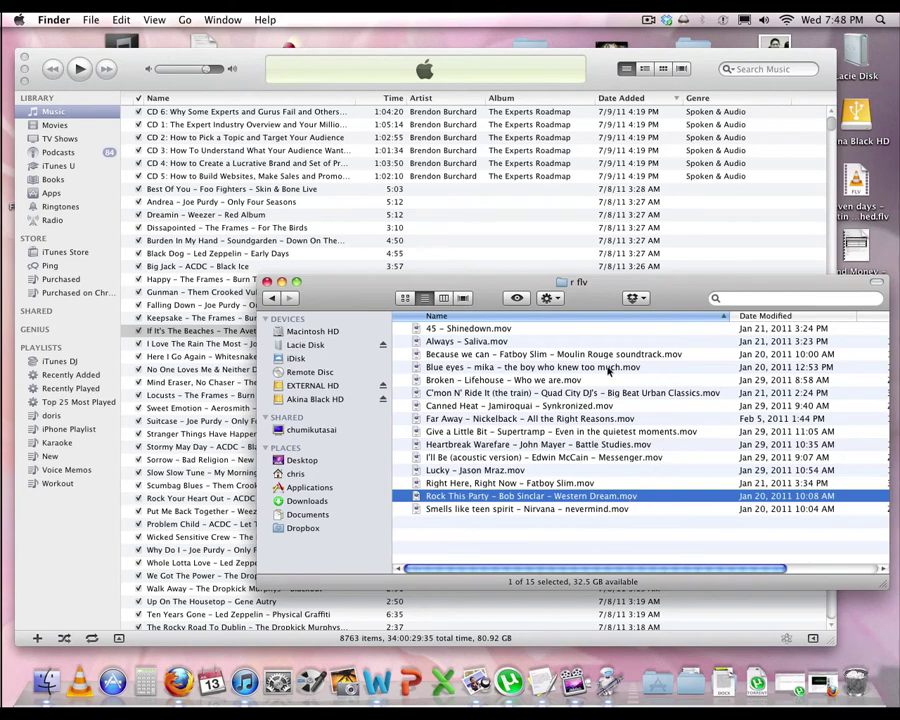
# Switch to iTunes and open the Import Settings from its general preferences.
pyautogui.moveTo(457, 280); pyautogui.dragTo(459, 307)
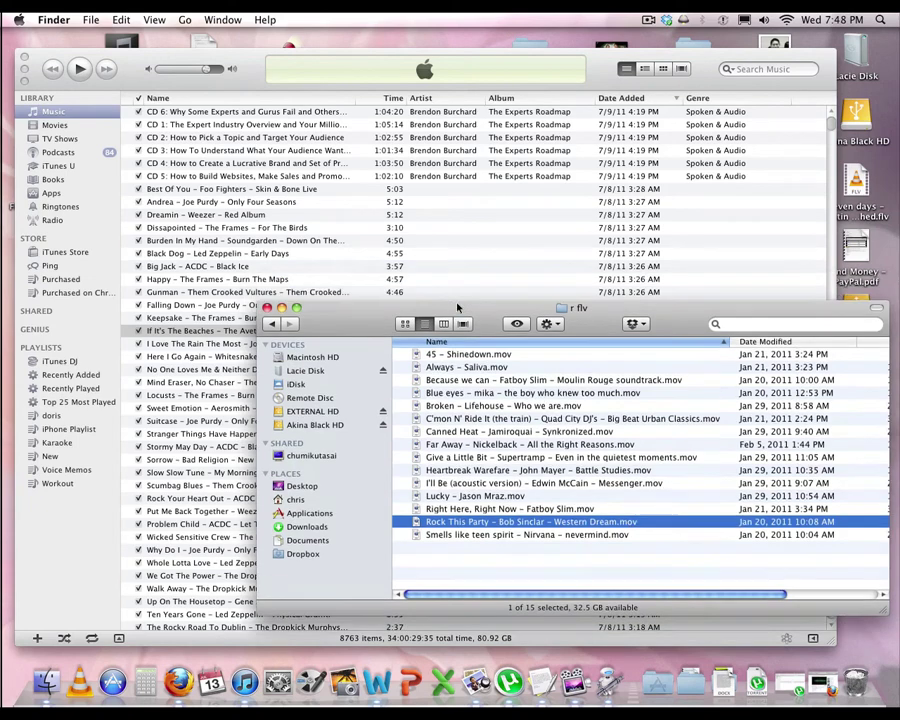
pyautogui.press('super+Tab')
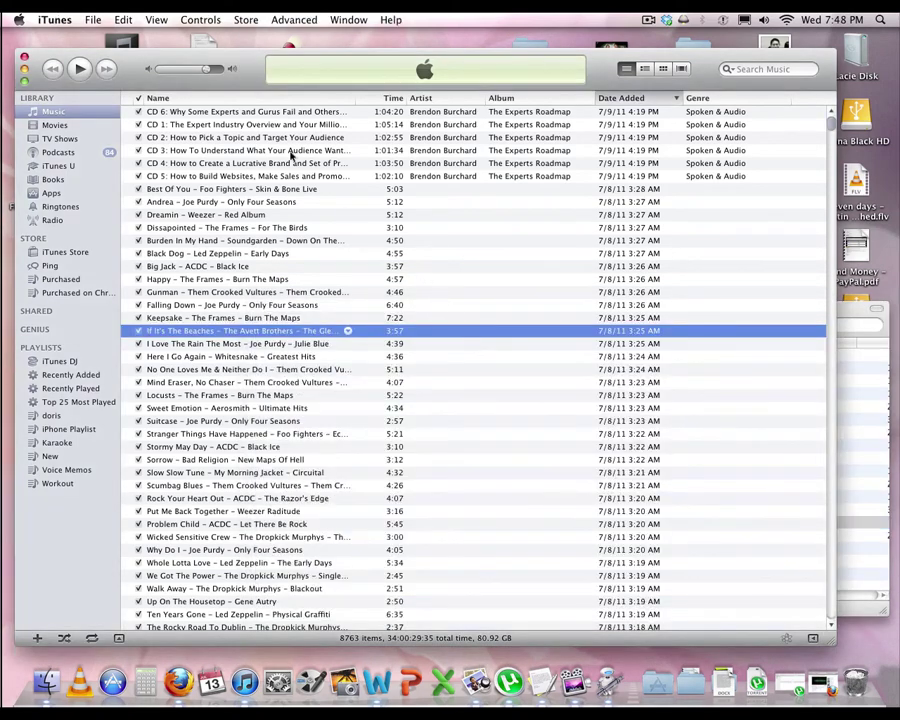
pyautogui.click(60, 19)
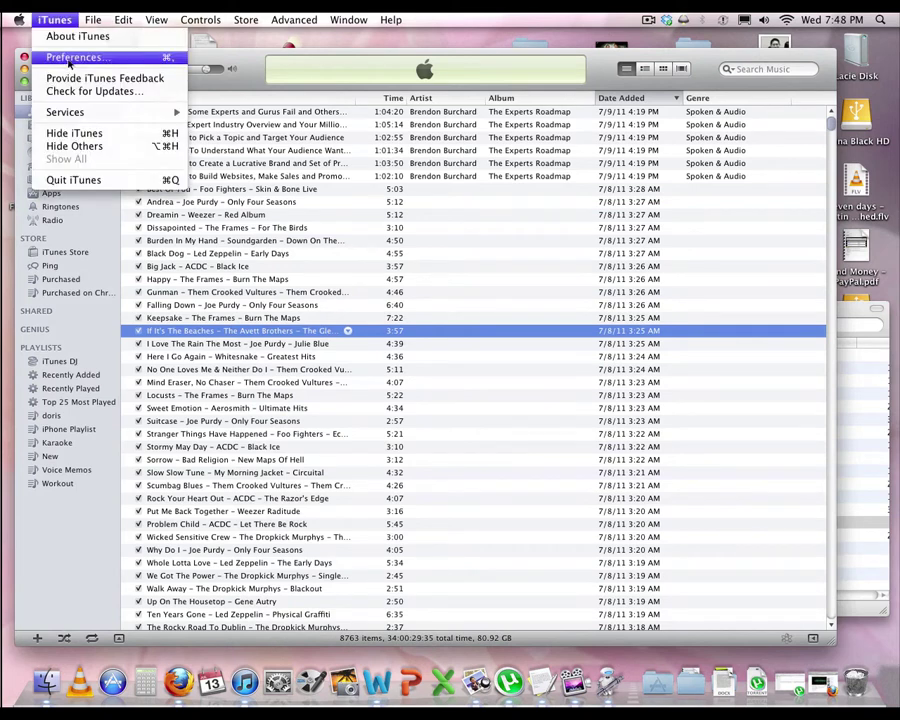
pyautogui.click(70, 58)
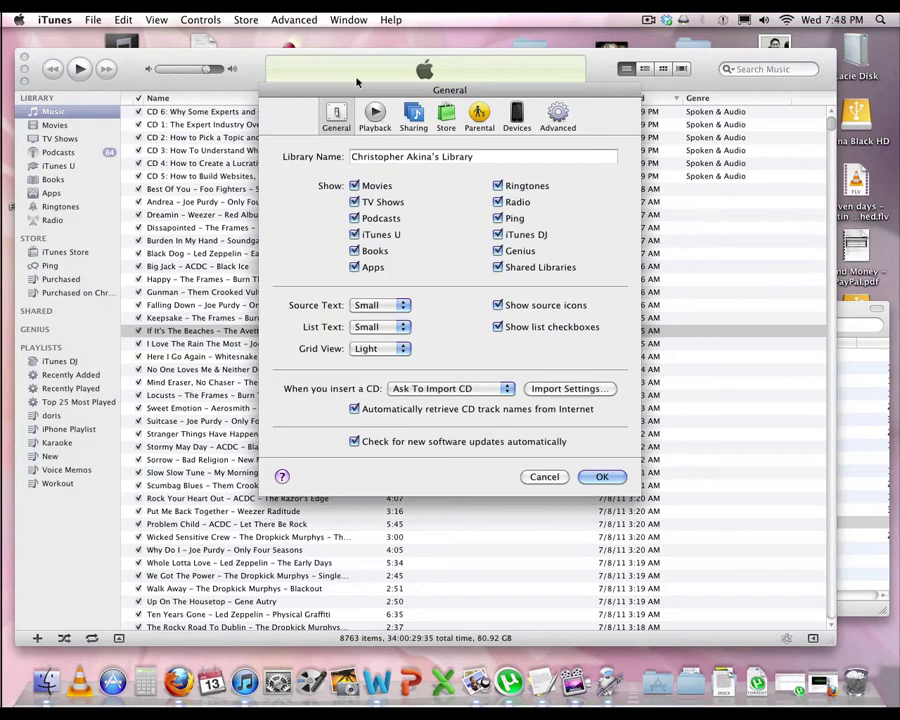
pyautogui.moveTo(352, 92); pyautogui.dragTo(362, 111)
pyautogui.click(57, 19)
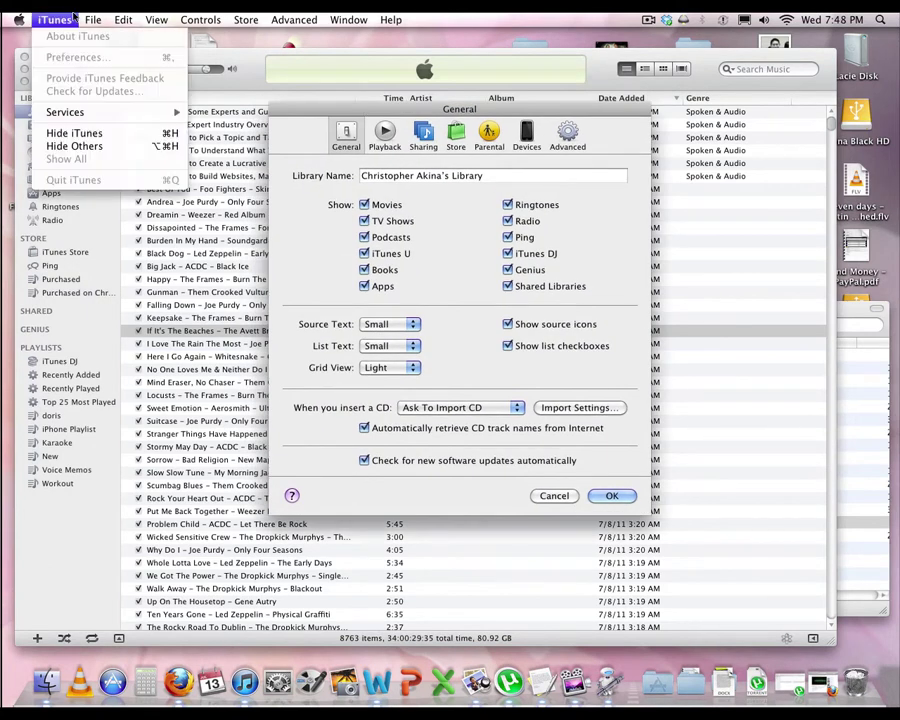
pyautogui.click(280, 85)
pyautogui.moveTo(400, 117); pyautogui.dragTo(400, 100)
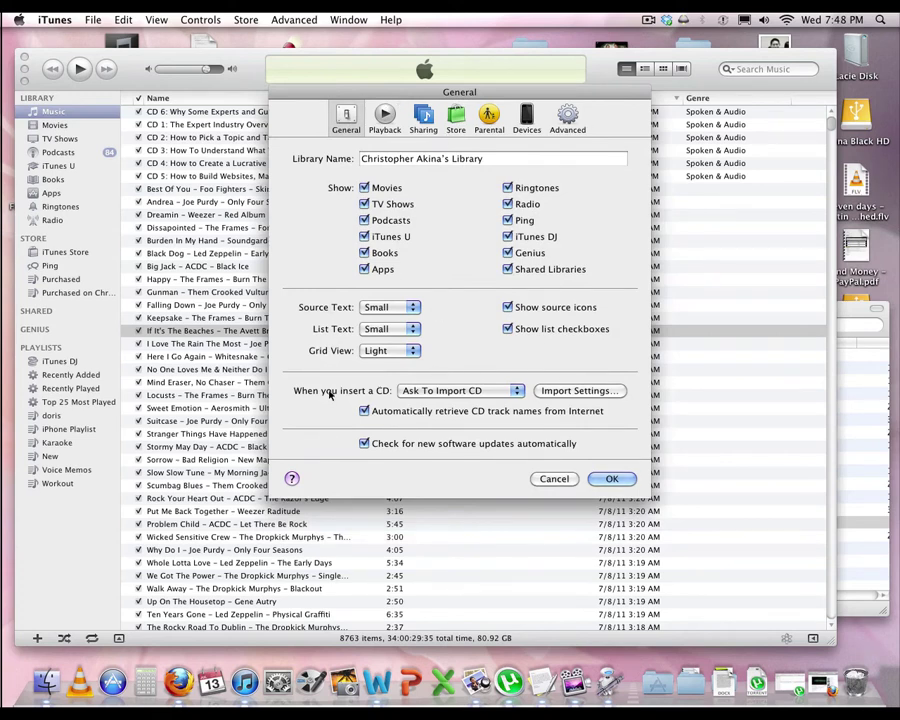
pyautogui.click(559, 394)
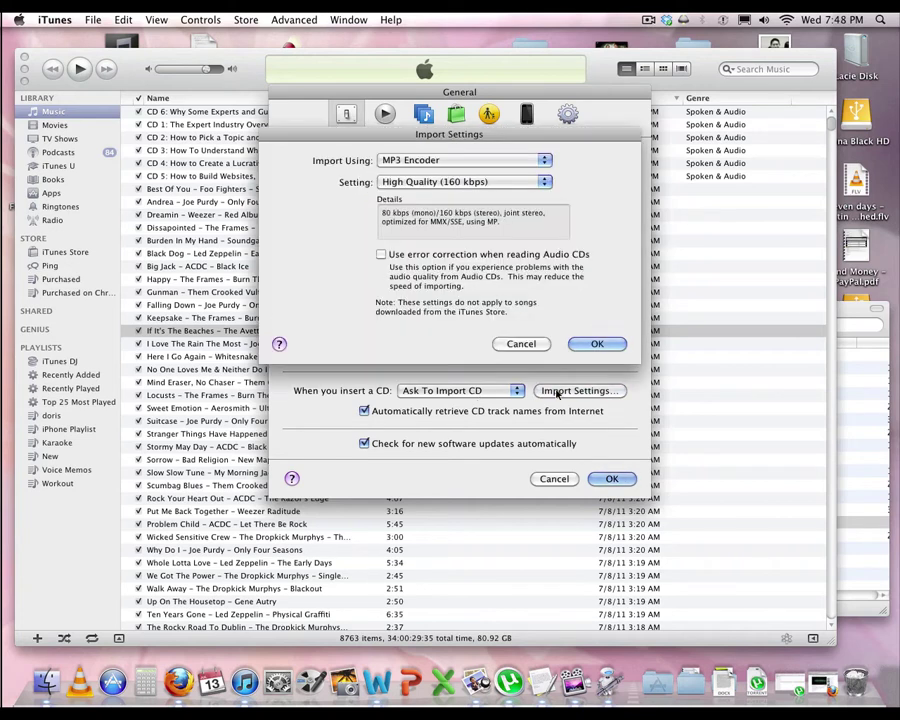
# Choose MP3 Encoder as the import format, with the quality at High Quality (160 kbps).
pyautogui.click(452, 160)
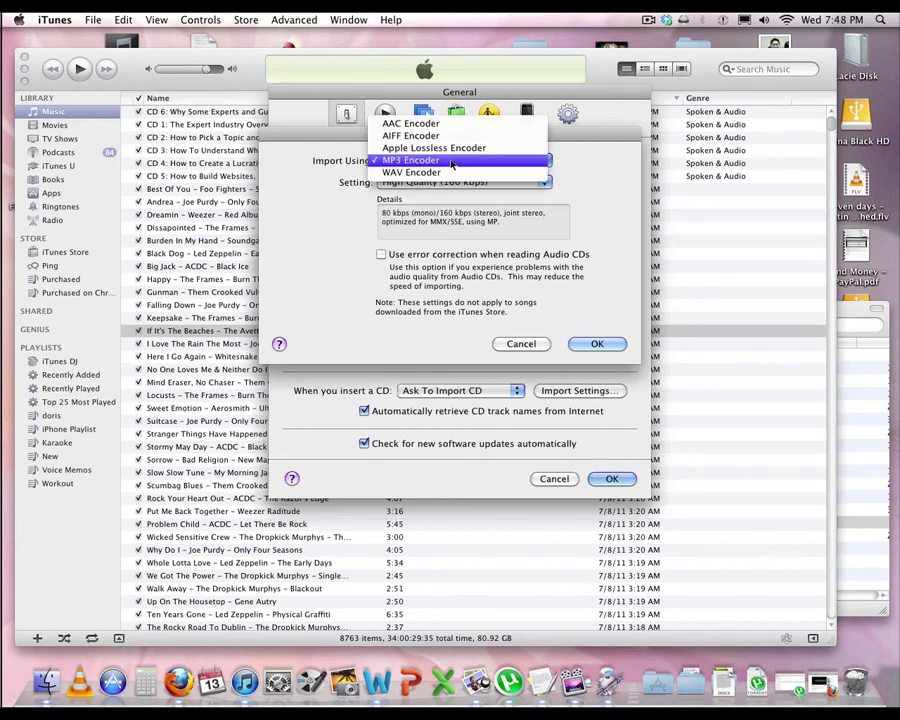
pyautogui.click(452, 161)
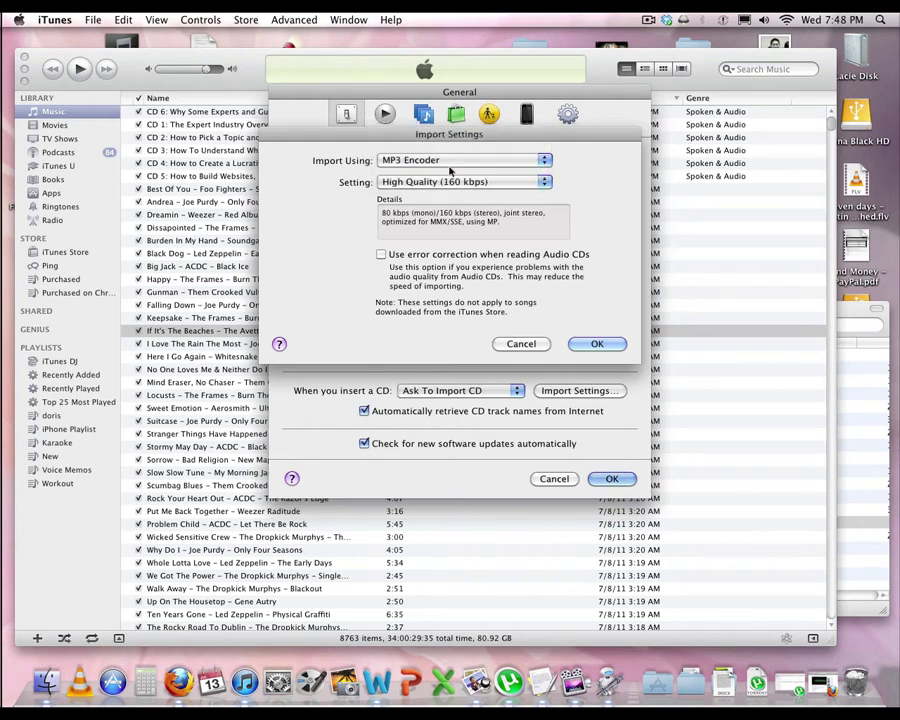
pyautogui.click(474, 180)
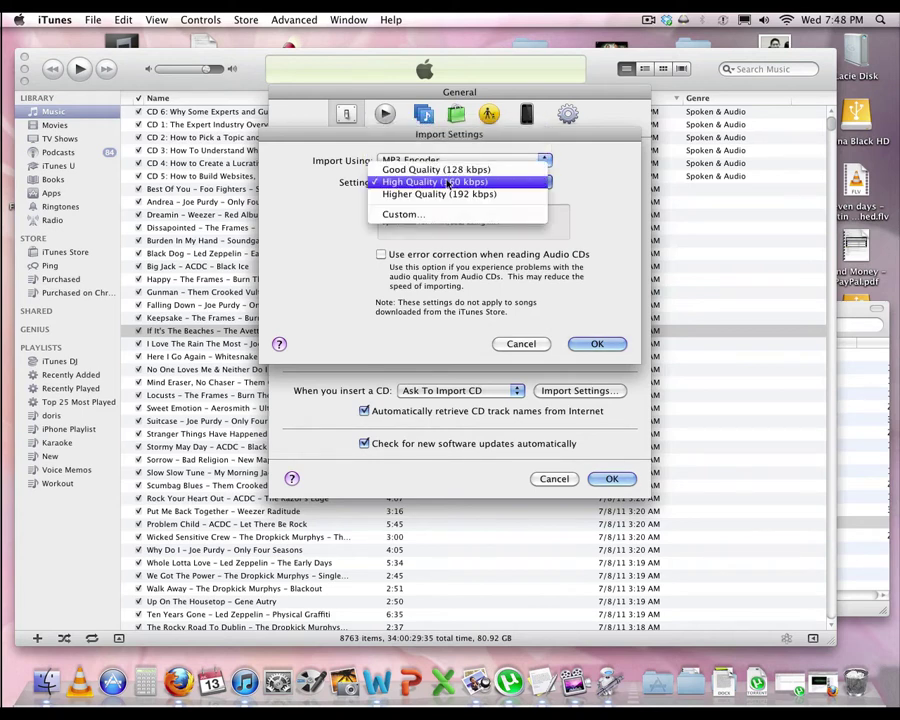
pyautogui.click(505, 182)
pyautogui.click(470, 161)
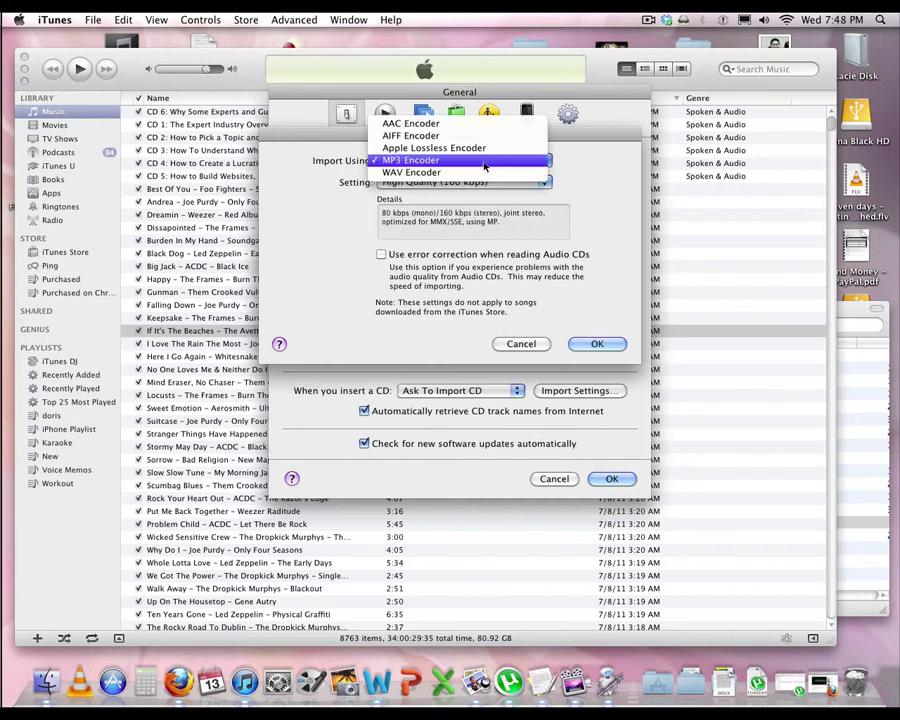
pyautogui.click(470, 162)
# Try Good Quality (128 kbps) and Higher Quality (192 kbps) for MP3 imports, returning to High Quality (160 kbps).
pyautogui.click(418, 182)
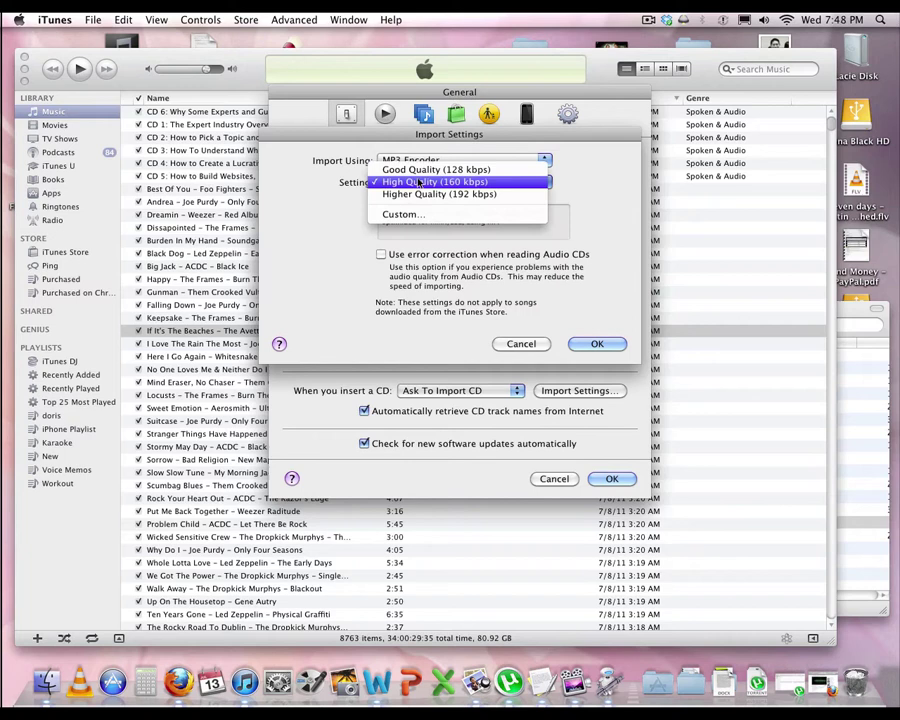
pyautogui.click(424, 171)
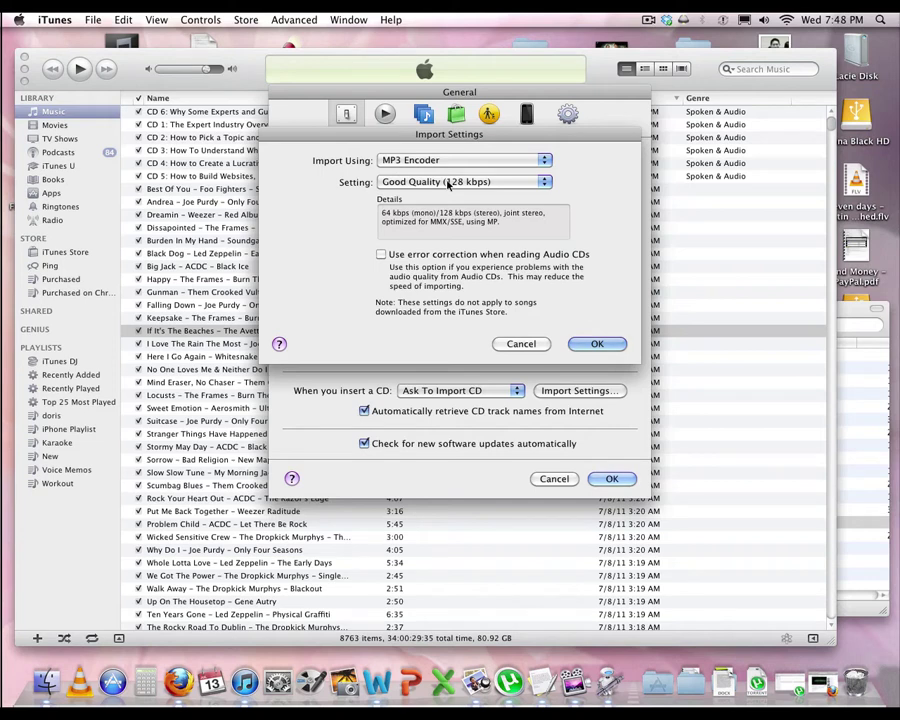
pyautogui.click(447, 184)
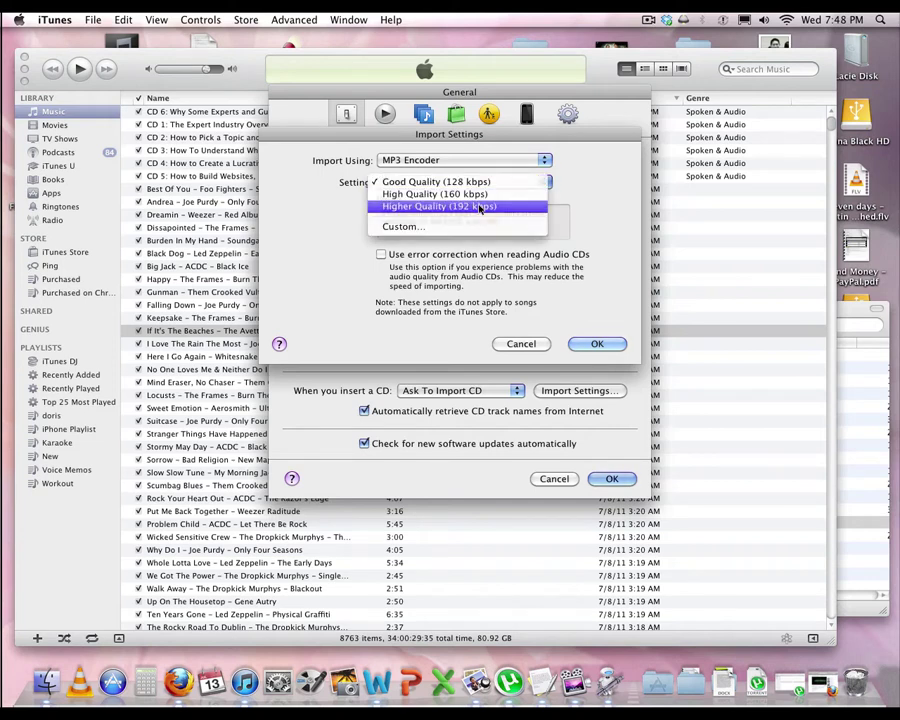
pyautogui.click(470, 206)
pyautogui.click(470, 184)
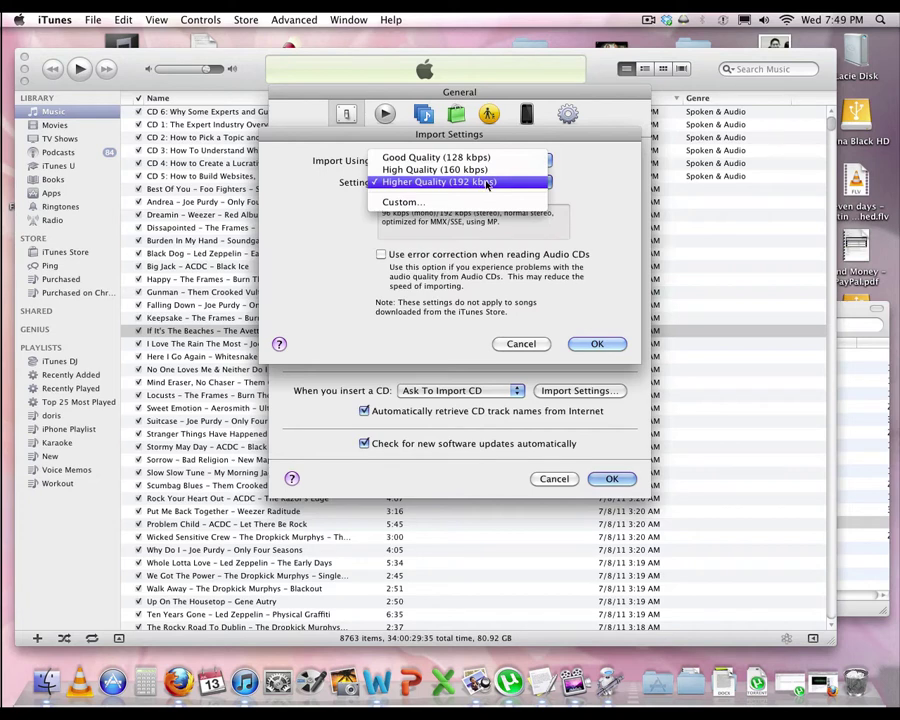
pyautogui.click(472, 170)
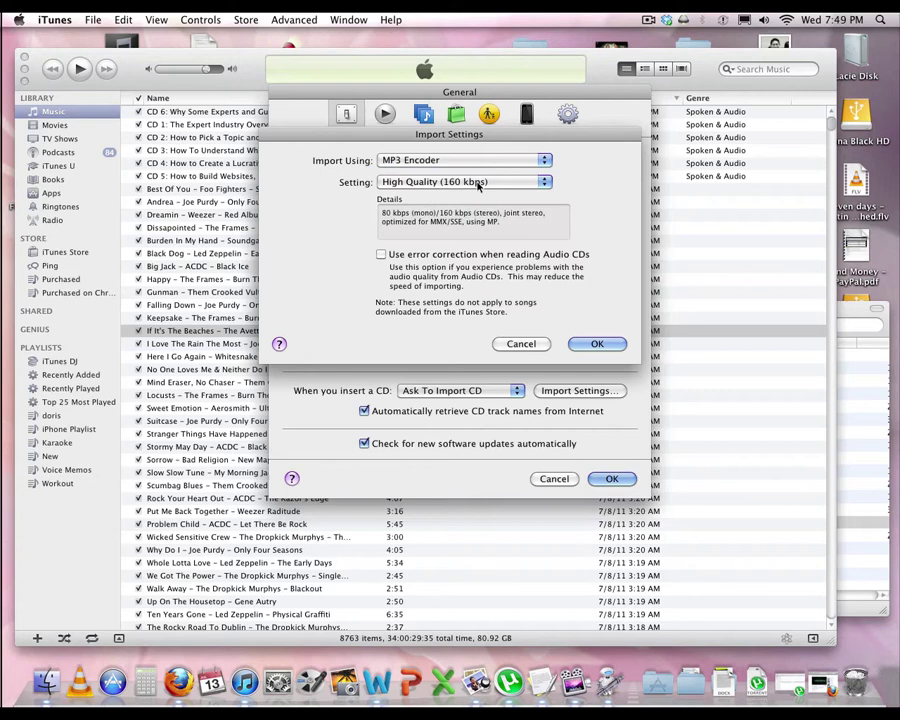
# Try the Good Quality (128 kbps) setting for MP3 imports.
pyautogui.click(478, 184)
pyautogui.click(478, 184)
pyautogui.click(478, 184)
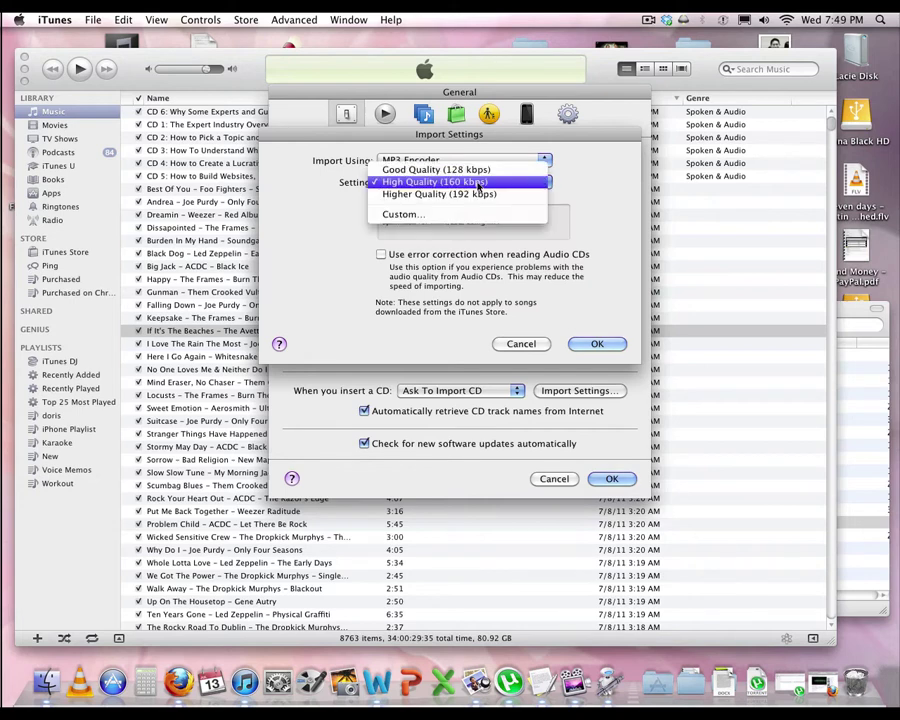
pyautogui.click(478, 186)
pyautogui.click(480, 182)
pyautogui.click(483, 172)
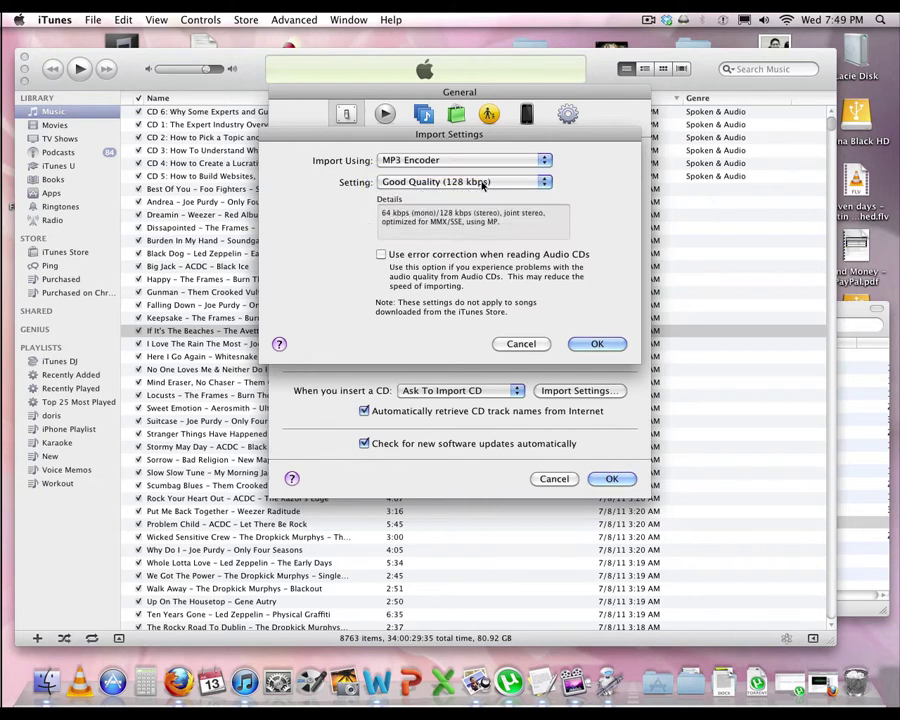
pyautogui.click(482, 182)
pyautogui.click(483, 183)
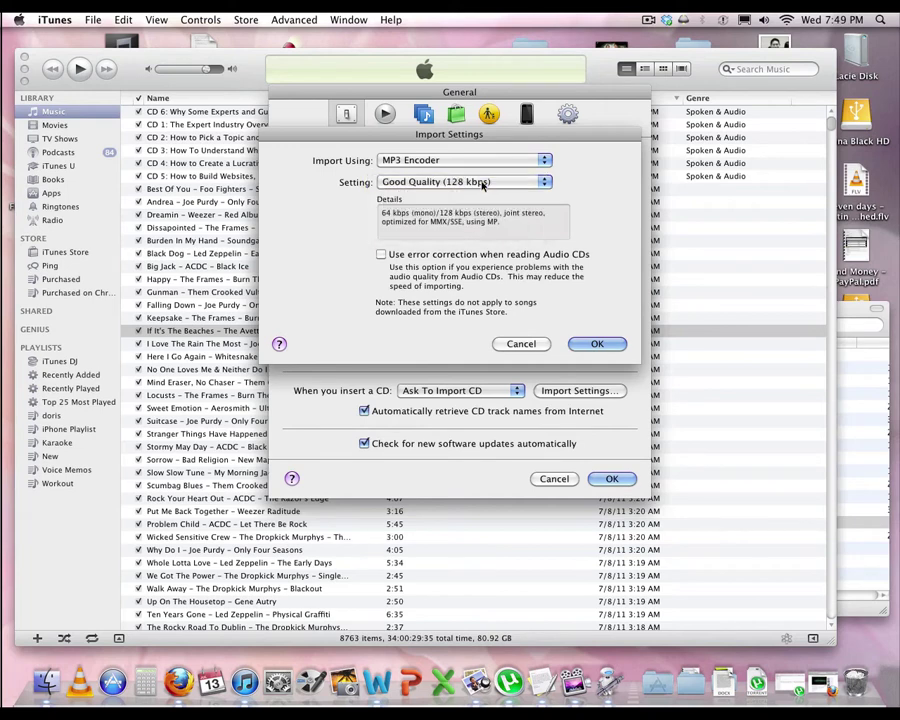
# Set the MP3 import quality to High Quality (160 kbps) and accept the import settings.
pyautogui.click(485, 183)
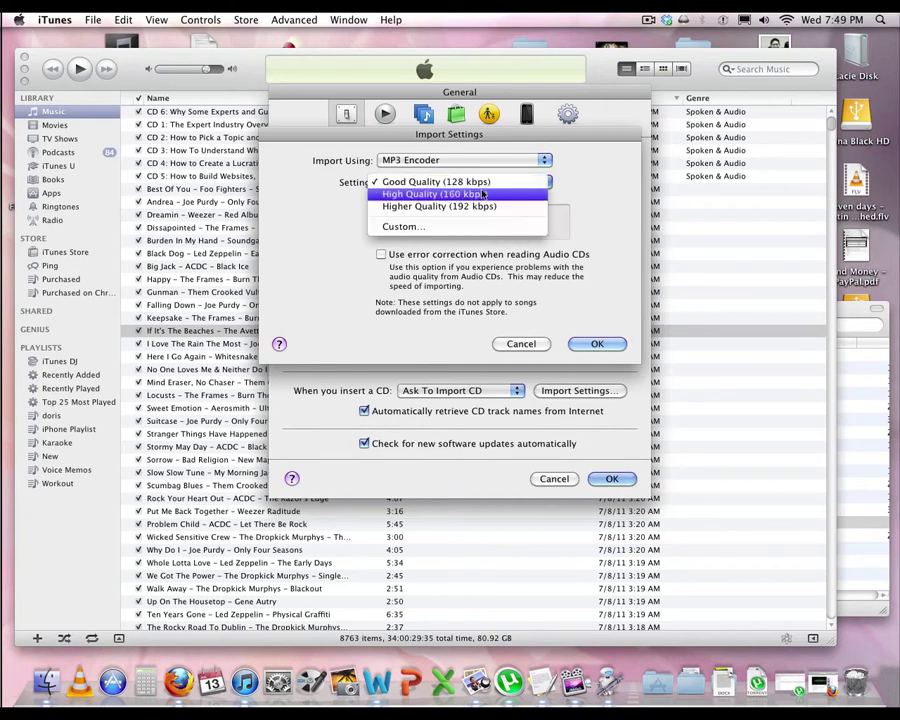
pyautogui.click(484, 194)
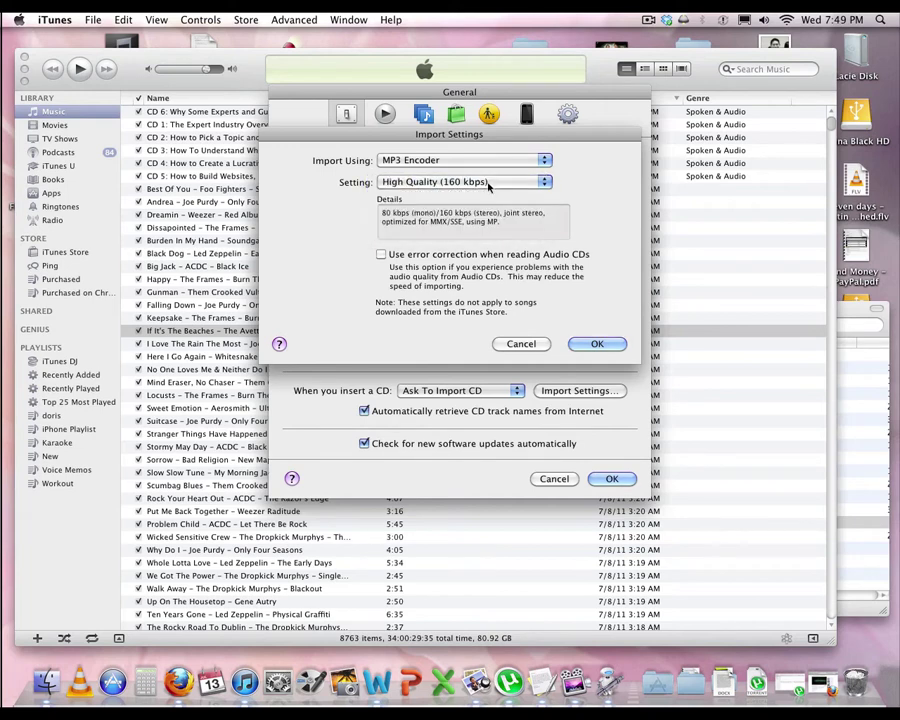
pyautogui.click(597, 345)
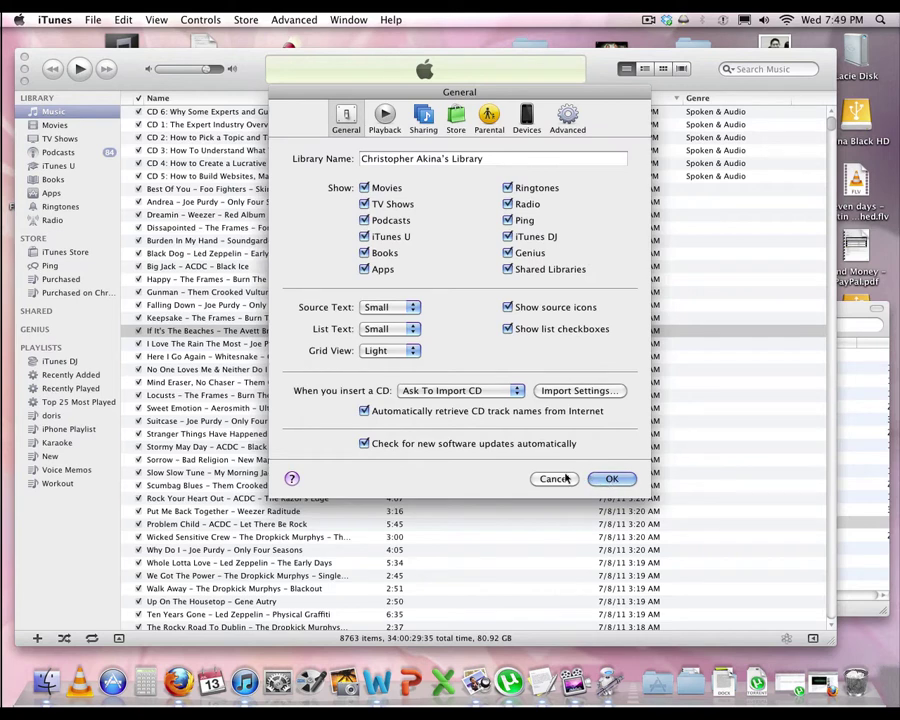
# Reopen the import settings, recheck the MP3 Encoder and High Quality (160 kbps) choices, and accept the preferences.
pyautogui.click(545, 390)
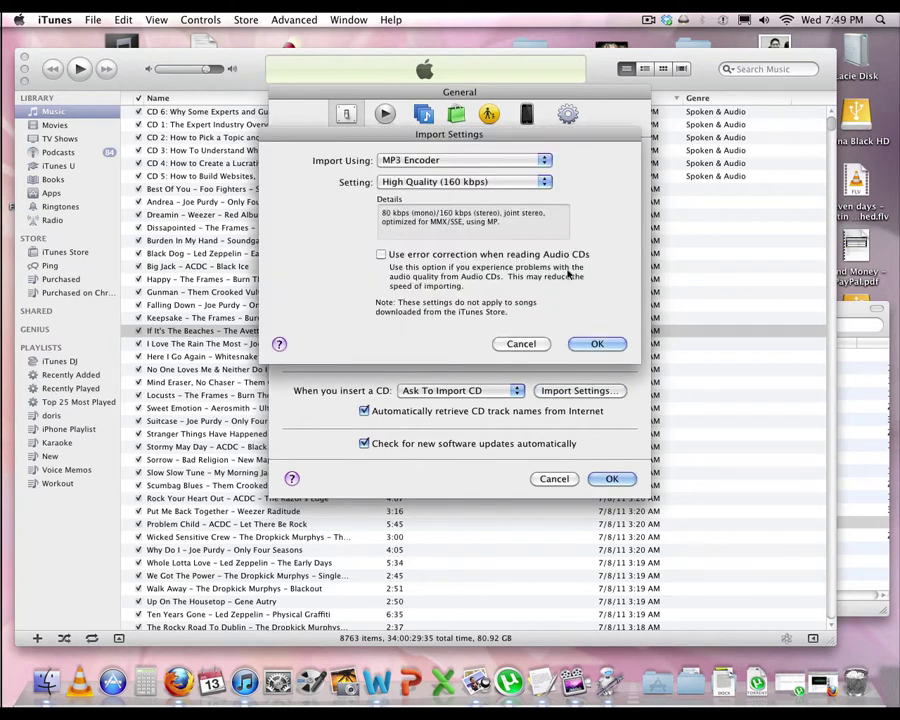
pyautogui.click(440, 160)
pyautogui.click(440, 160)
pyautogui.click(440, 181)
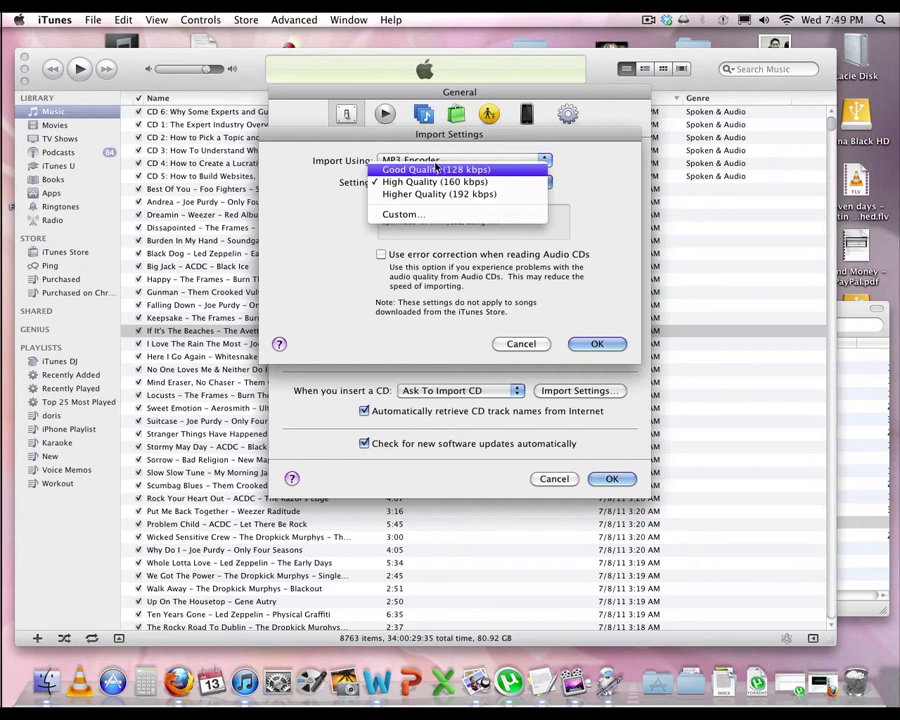
pyautogui.click(435, 181)
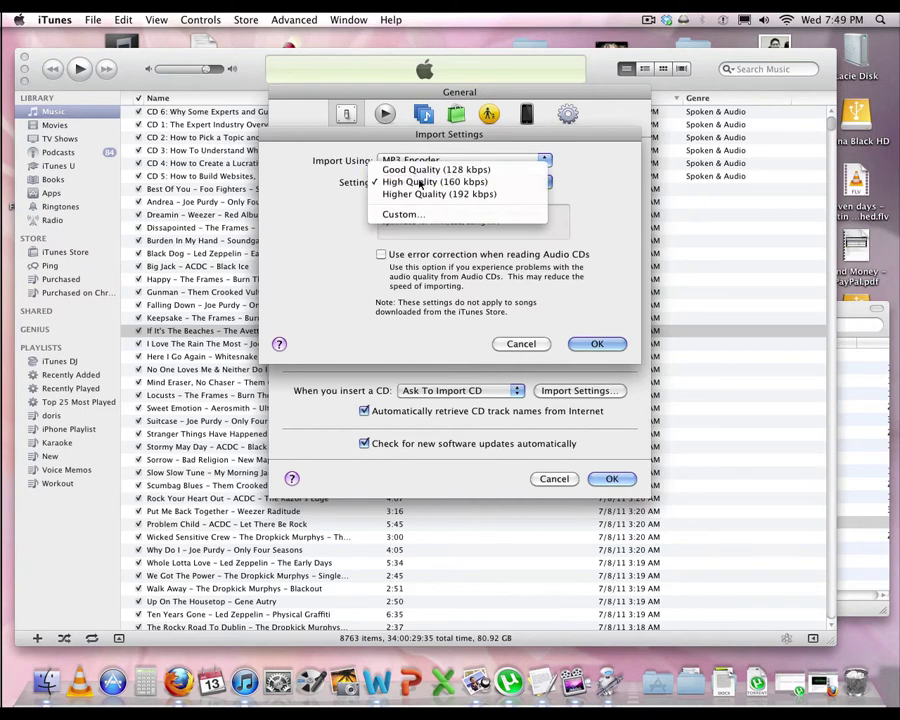
pyautogui.click(599, 343)
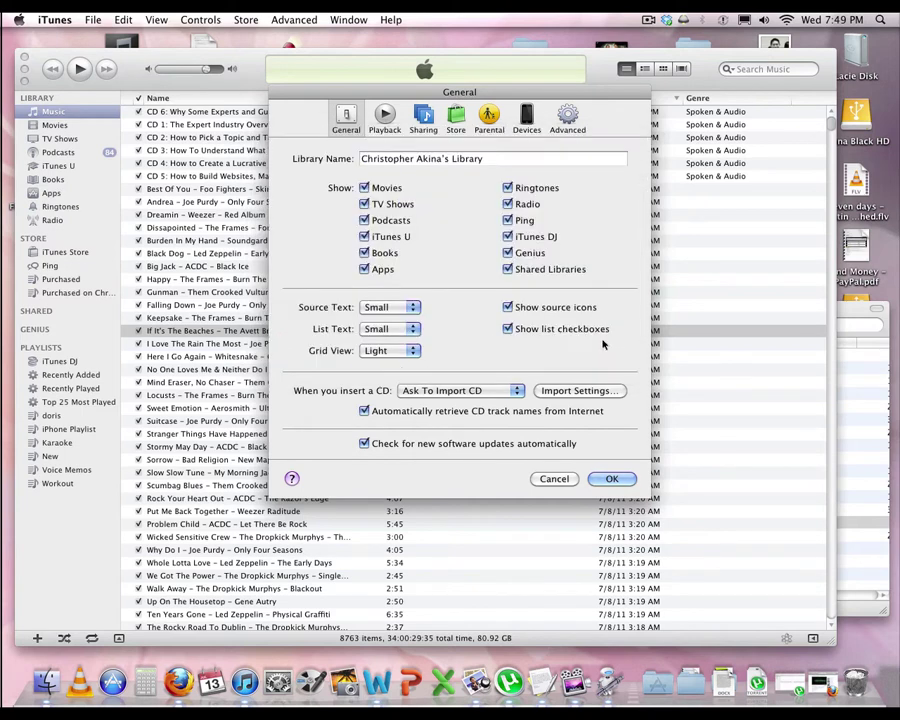
pyautogui.click(611, 481)
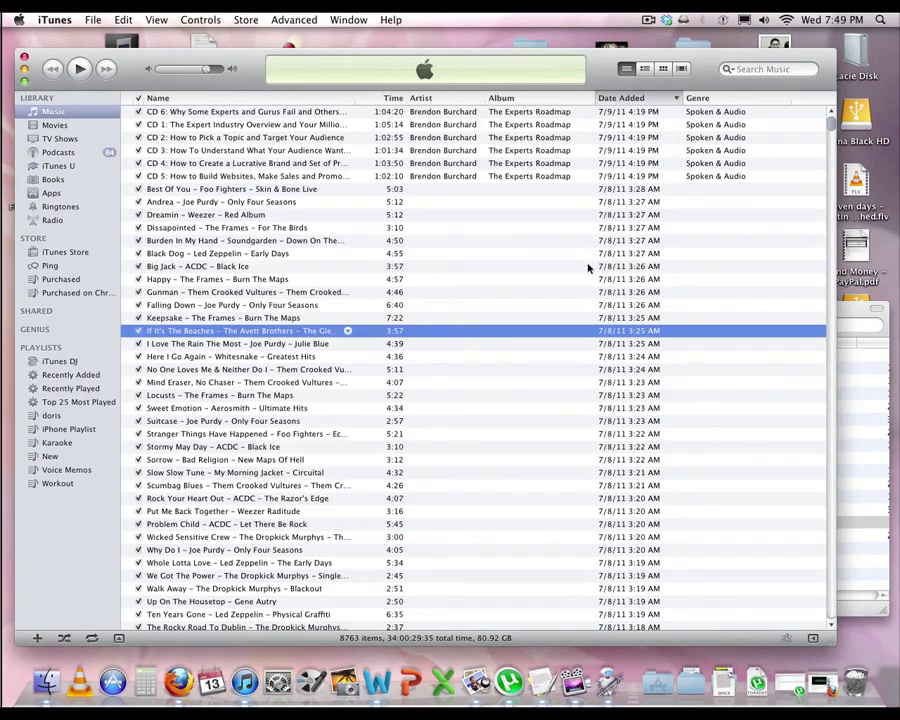
# Select all the .mov songs in the "r flv" folder and add them to the iTunes music library.
pyautogui.click(848, 313)
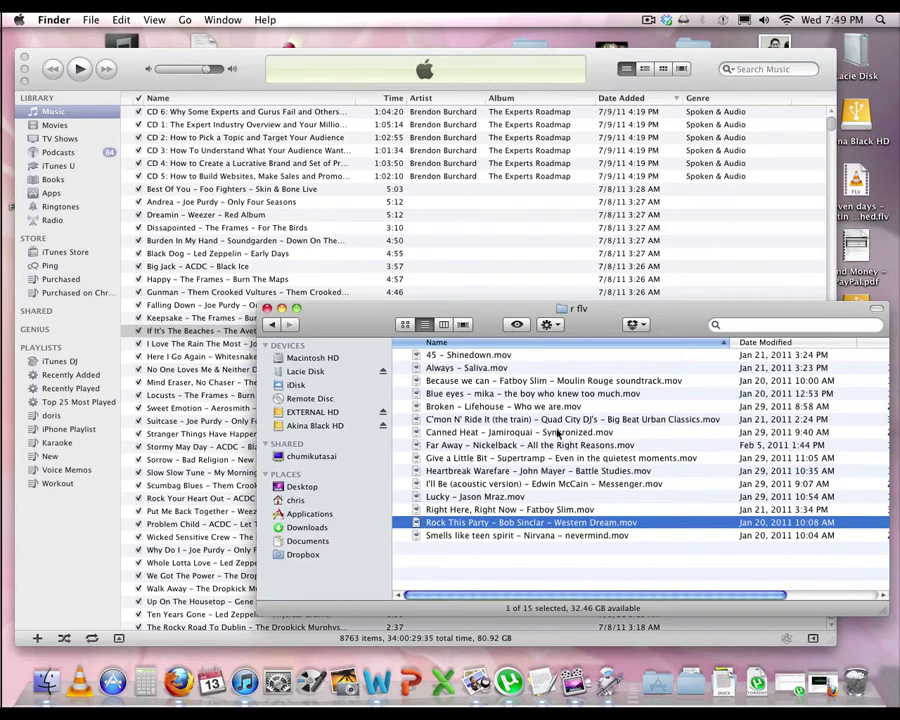
pyautogui.press('super+a')
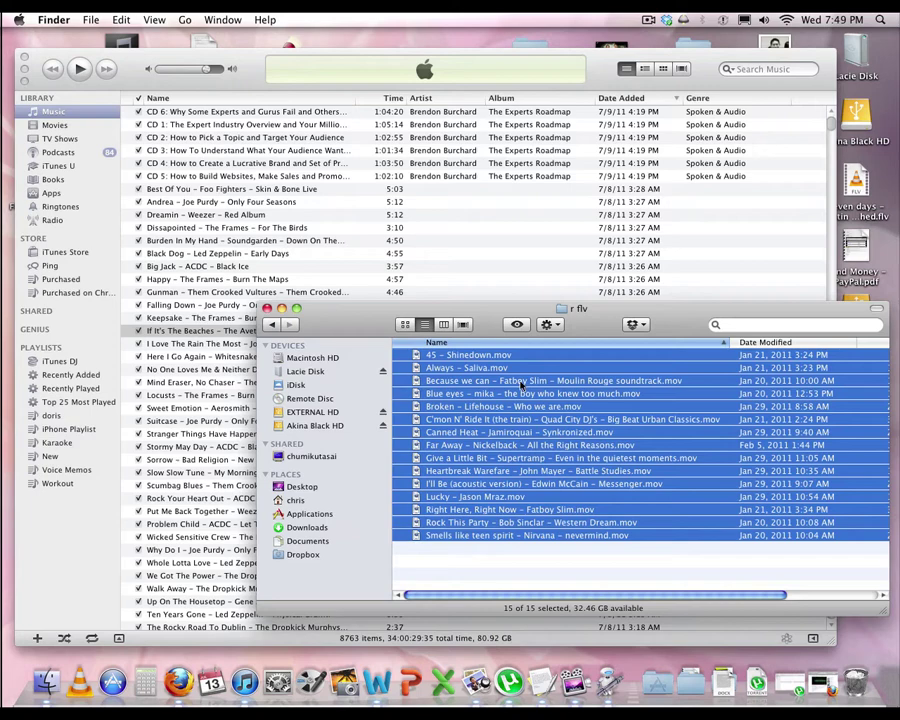
pyautogui.moveTo(521, 385); pyautogui.dragTo(560, 281)
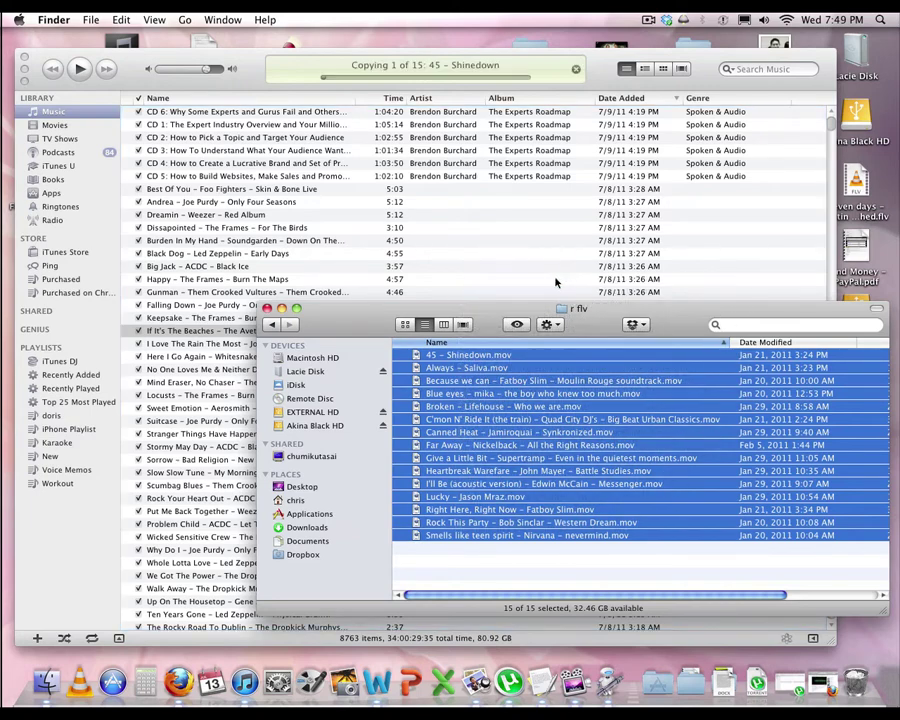
# Switch to iTunes, select the newly added songs, and compare them with the .mov files in the "r flv" folder.
pyautogui.press('super+Tab')
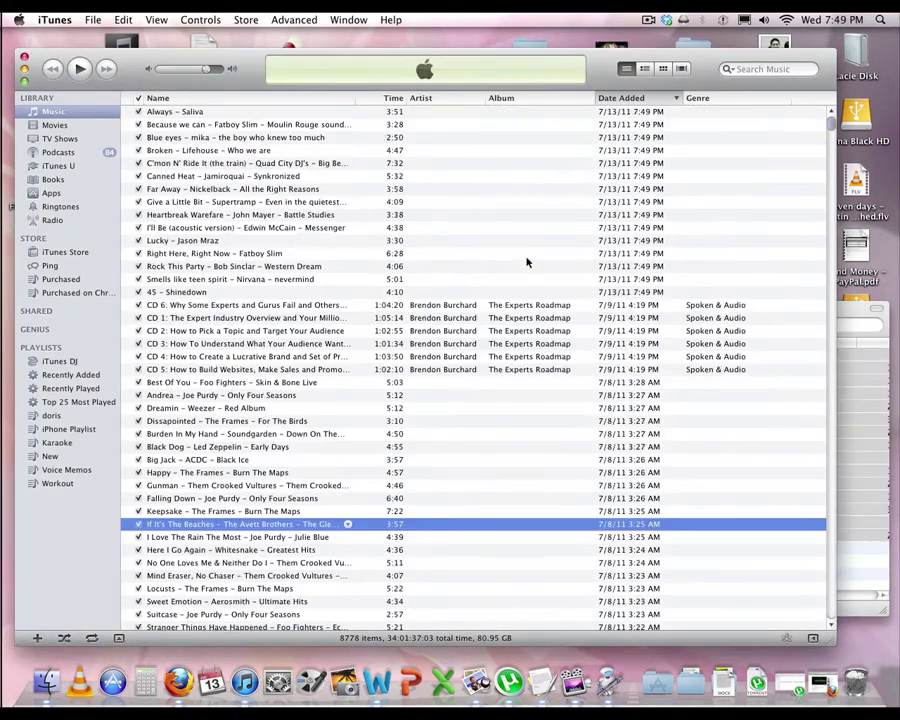
pyautogui.click(418, 291)
pyautogui.keyDown('shift'); pyautogui.click(421, 112); pyautogui.keyUp('shift')
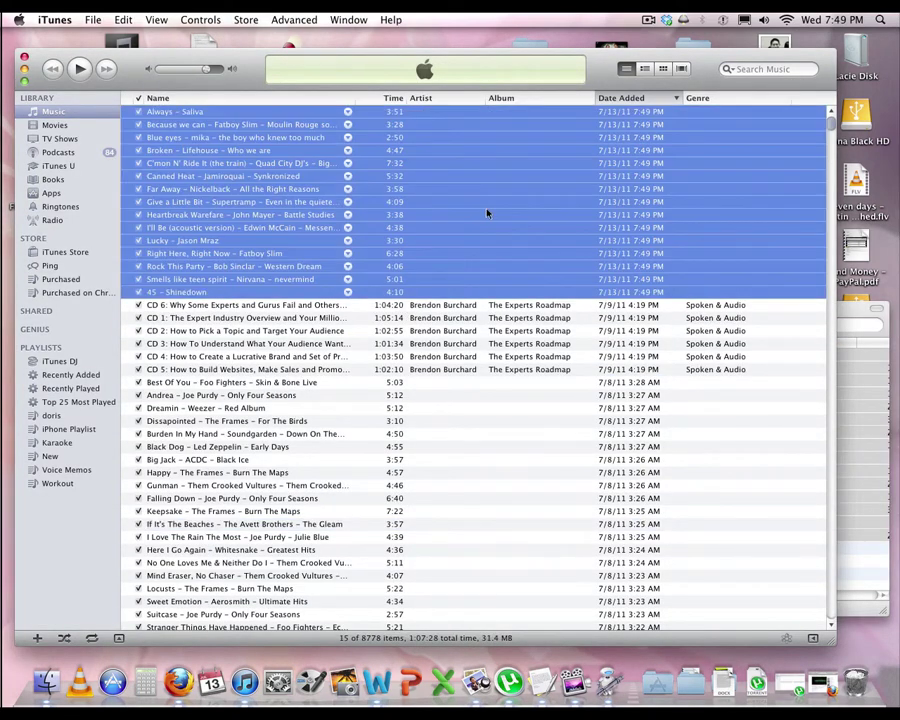
pyautogui.click(862, 307)
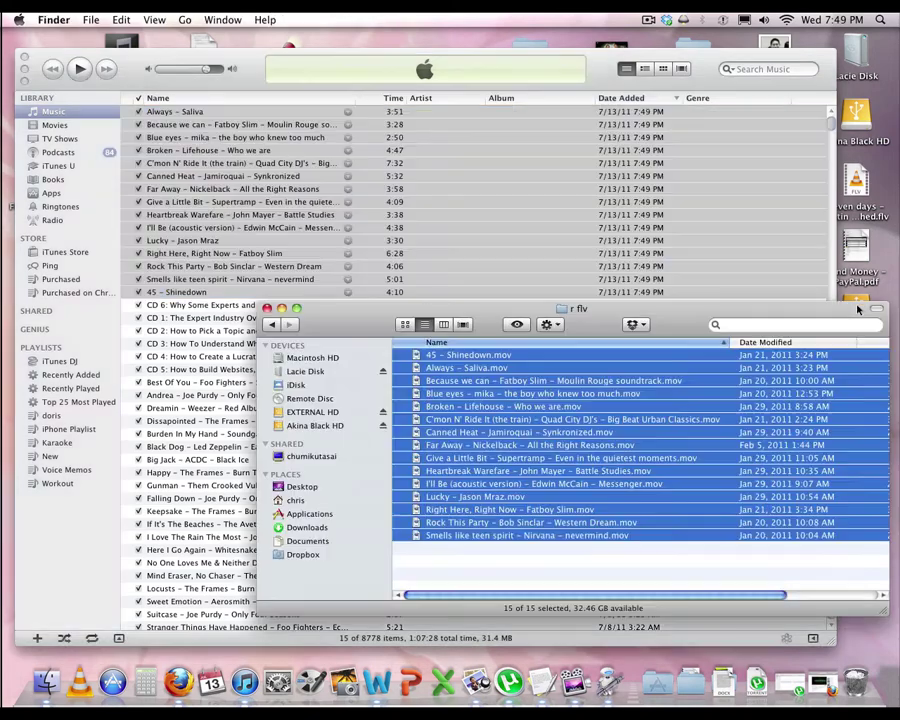
pyautogui.click(618, 582)
pyautogui.click(567, 394)
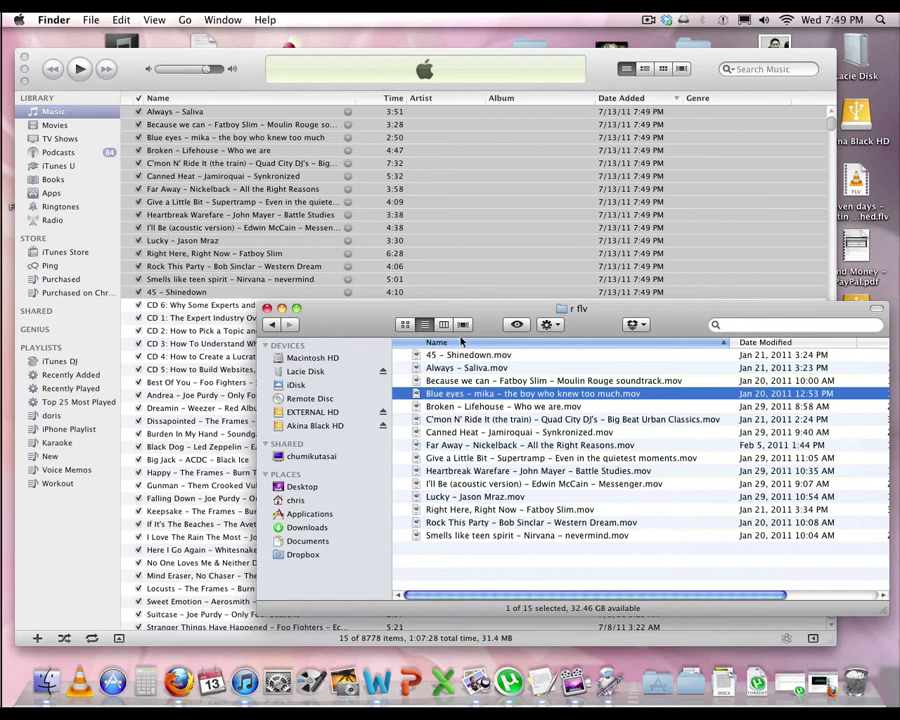
pyautogui.click(175, 313)
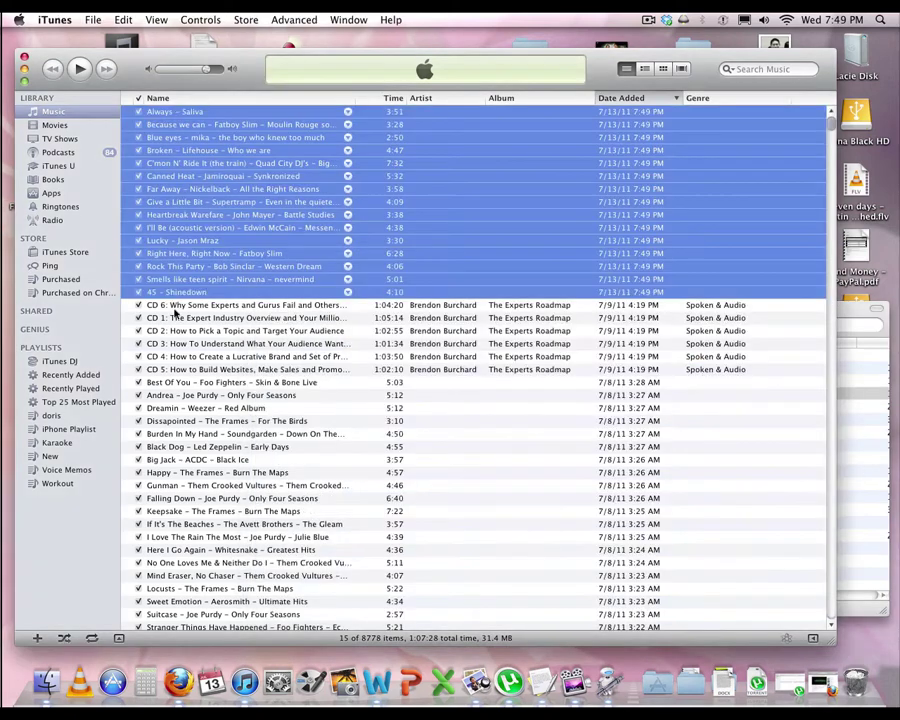
# Play the added song "Lucky – Jason Mraz" briefly to test it and pause it.
pyautogui.click(393, 305)
pyautogui.doubleClick(231, 243)
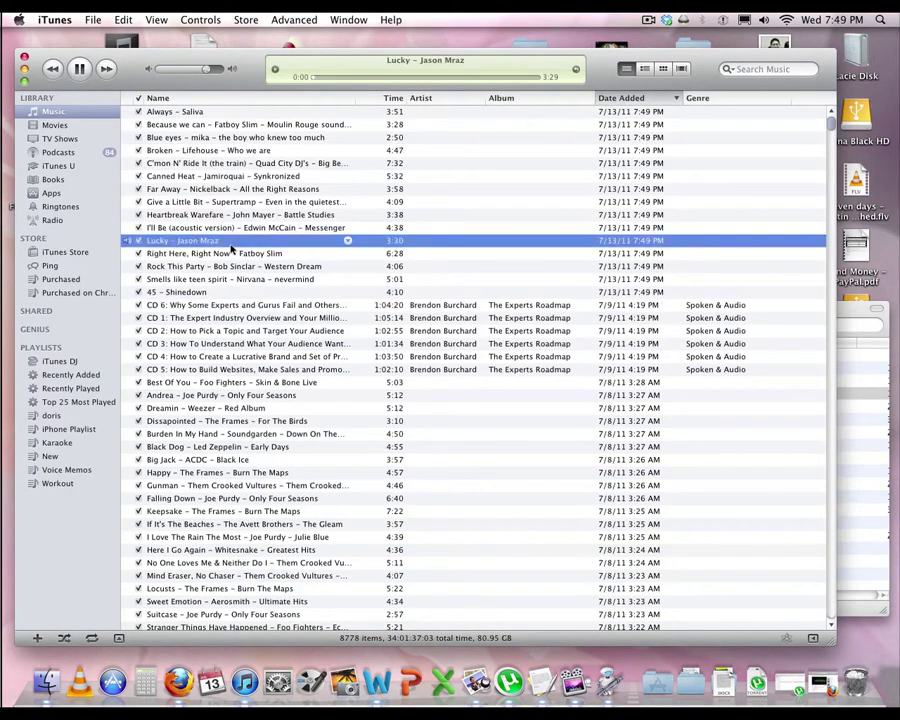
pyautogui.press('space')
# Select the block of newly added songs between "45 – Shinedown" and "Always – Saliva".
pyautogui.click(290, 291)
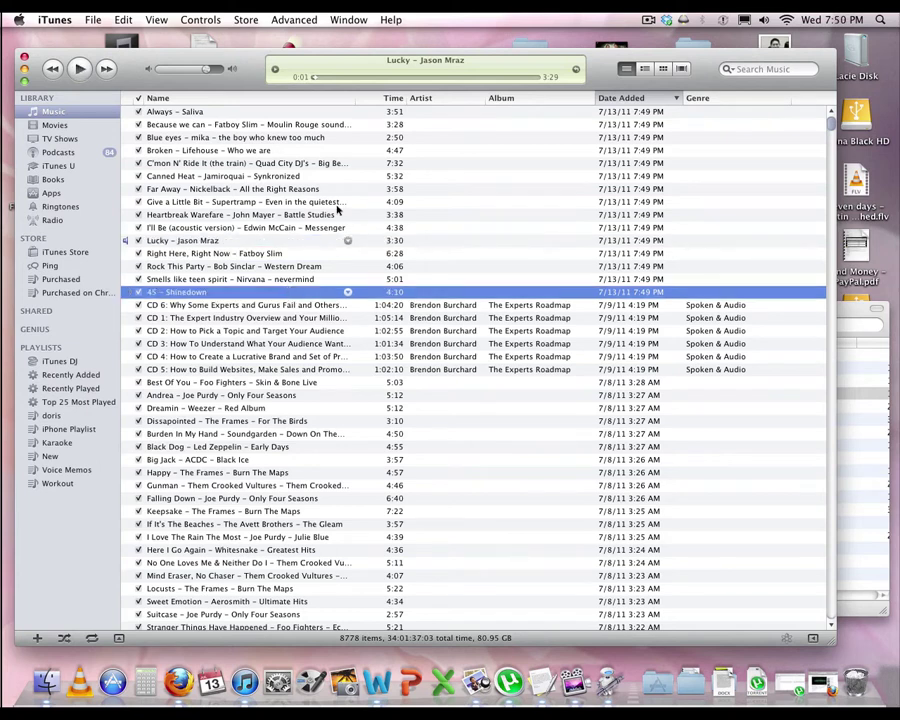
pyautogui.keyDown('shift'); pyautogui.click(375, 113); pyautogui.keyUp('shift')
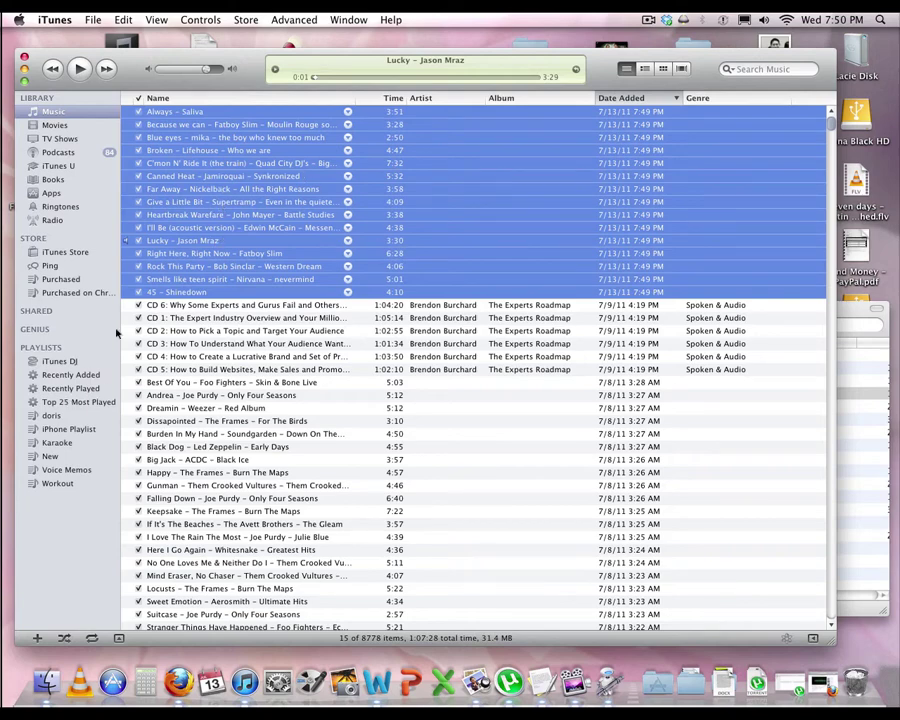
pyautogui.click(297, 331)
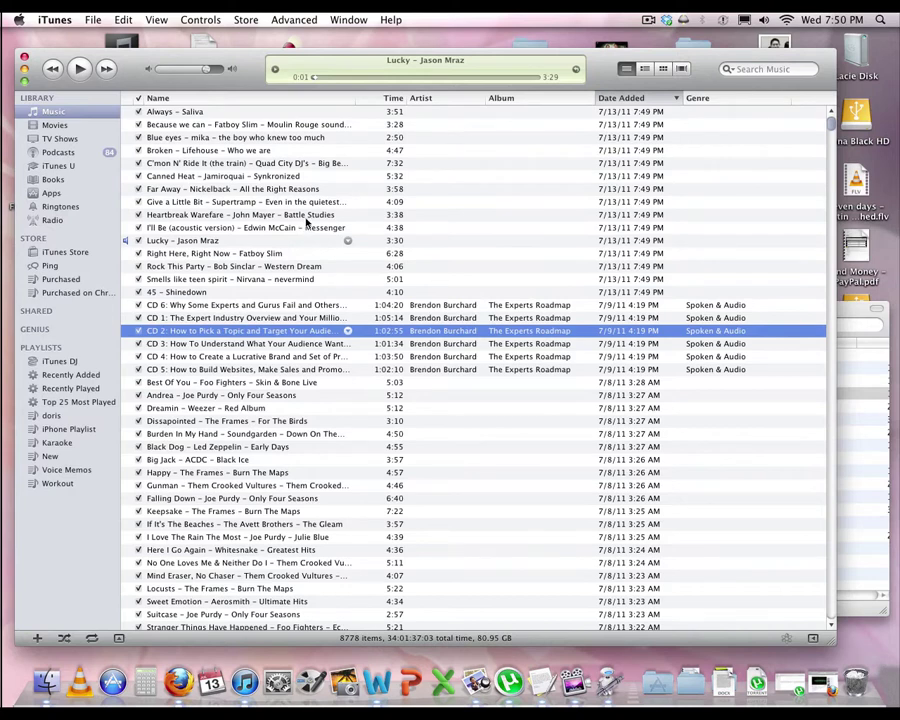
pyautogui.click(422, 294)
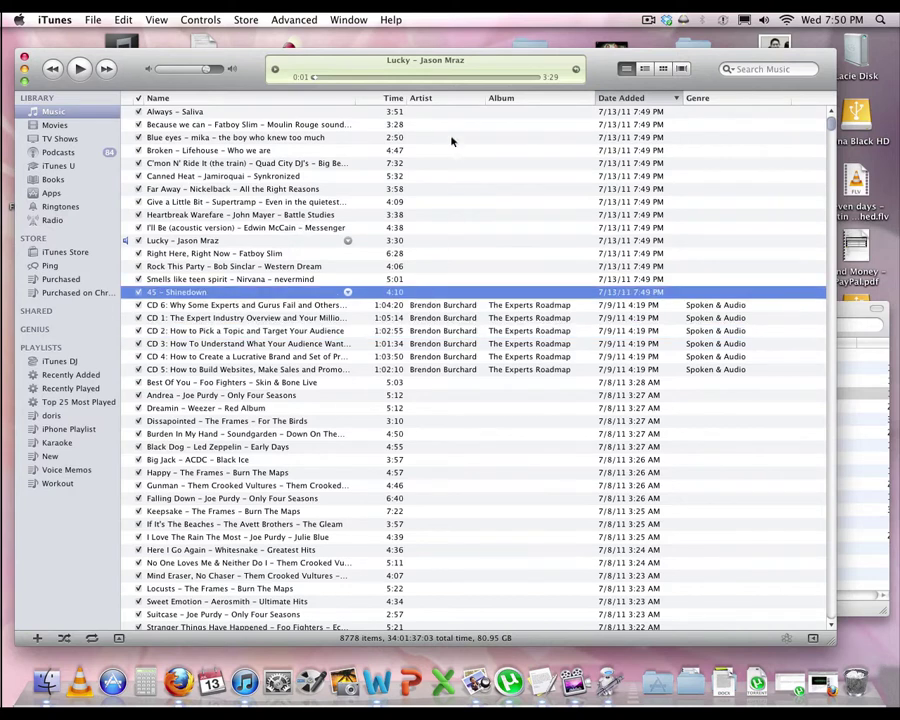
pyautogui.keyDown('shift'); pyautogui.click(429, 114); pyautogui.keyUp('shift')
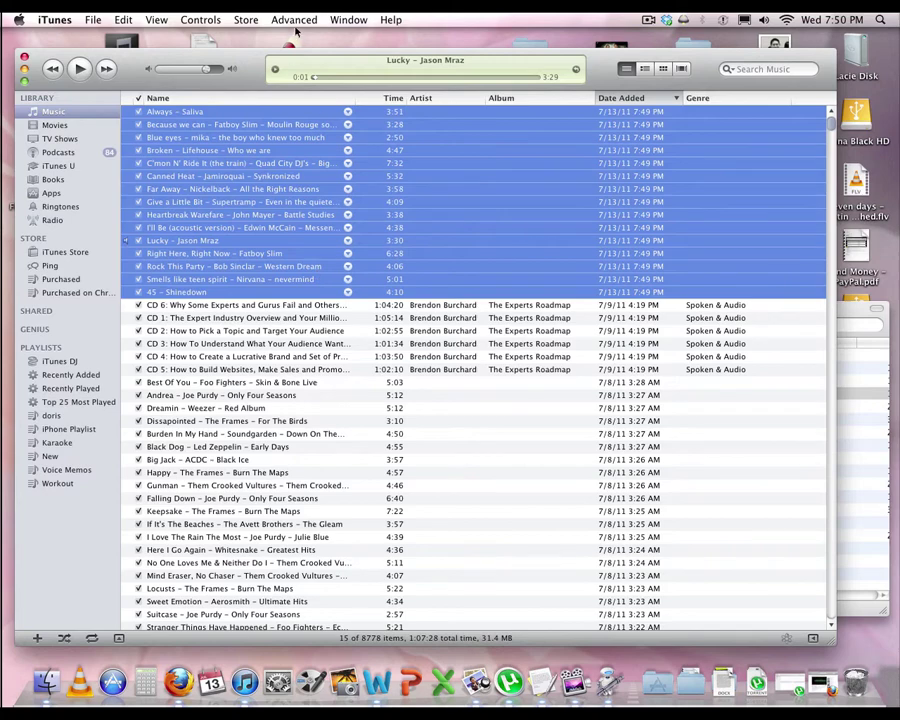
# Reselect the added songs and look at the Create MP3 Version command without running it.
pyautogui.click(285, 305)
pyautogui.click(284, 292)
pyautogui.keyDown('shift'); pyautogui.click(312, 114); pyautogui.keyUp('shift')
pyautogui.click(306, 16)
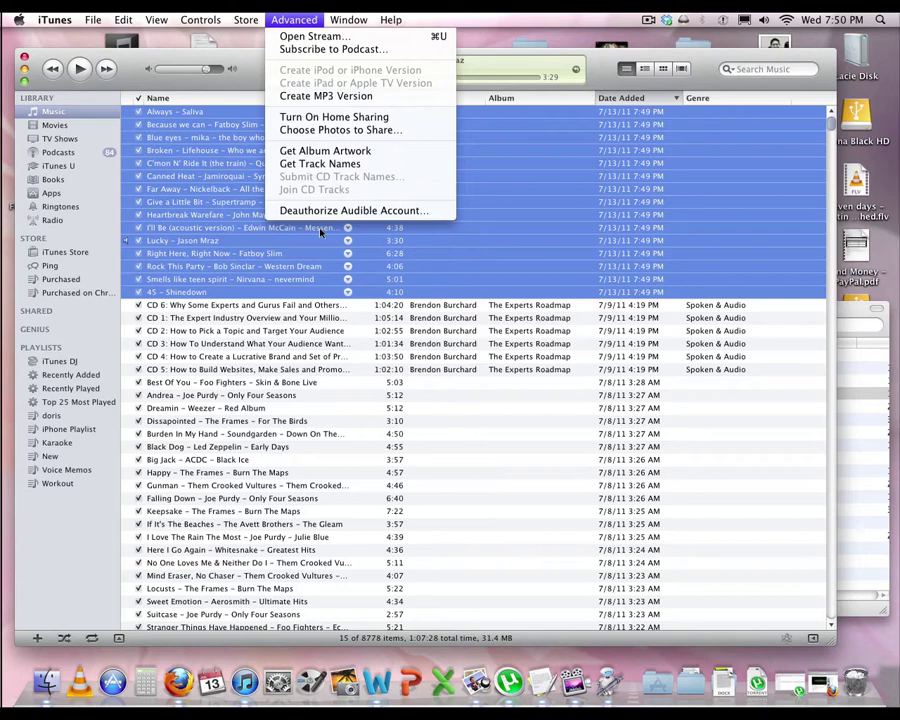
pyautogui.click(297, 368)
pyautogui.click(468, 328)
pyautogui.click(446, 292)
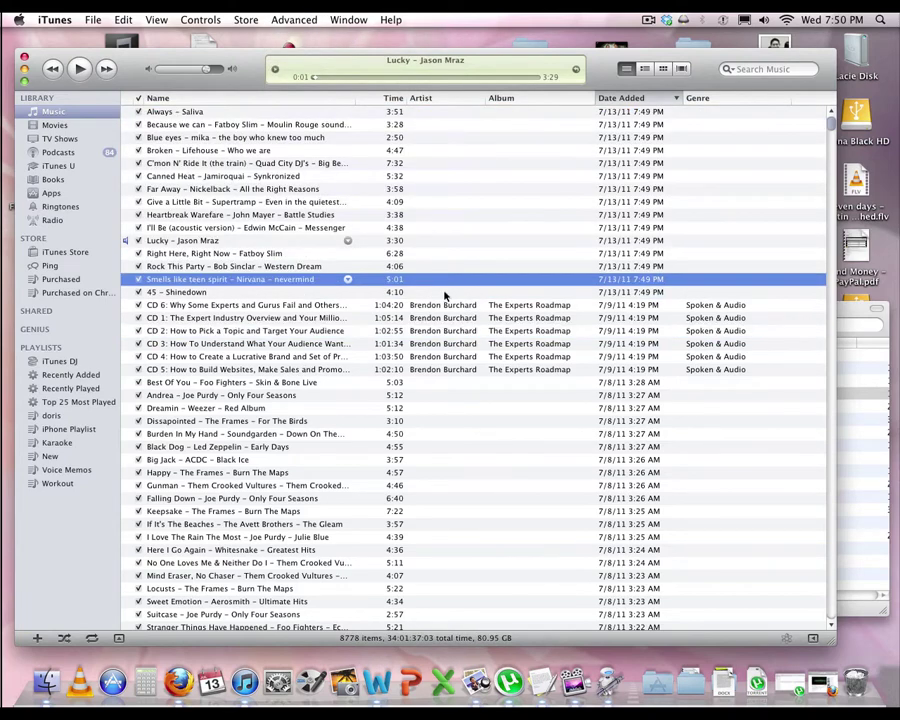
# Select the songs from "Always – Saliva" to "45 – Shinedown" and compare them with the full file selection in the "r flv" folder.
pyautogui.click(432, 115)
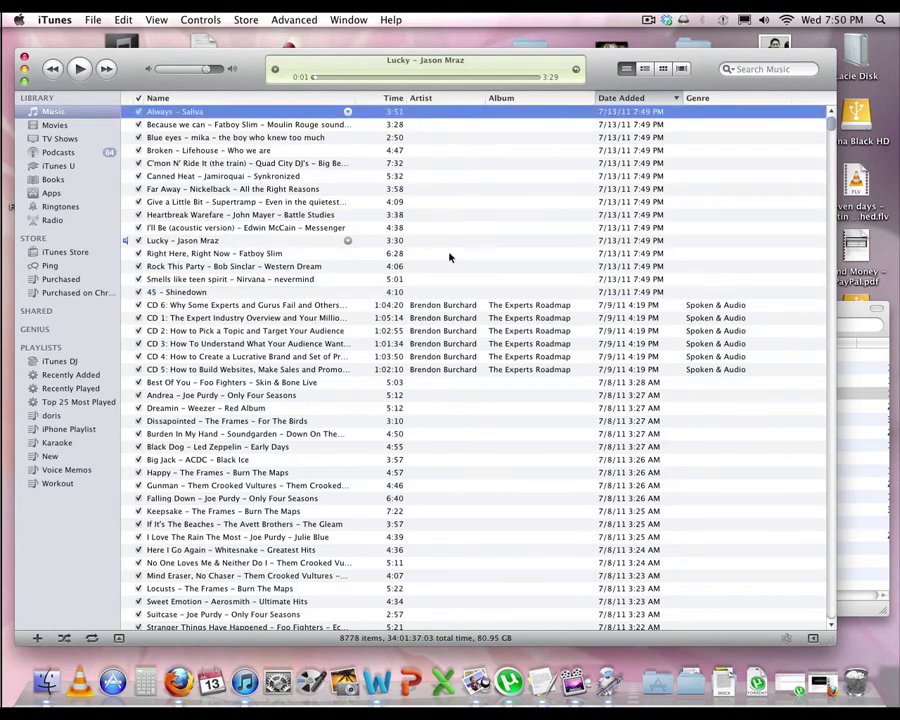
pyautogui.keyDown('shift'); pyautogui.click(445, 292); pyautogui.keyUp('shift')
pyautogui.press('super+r')
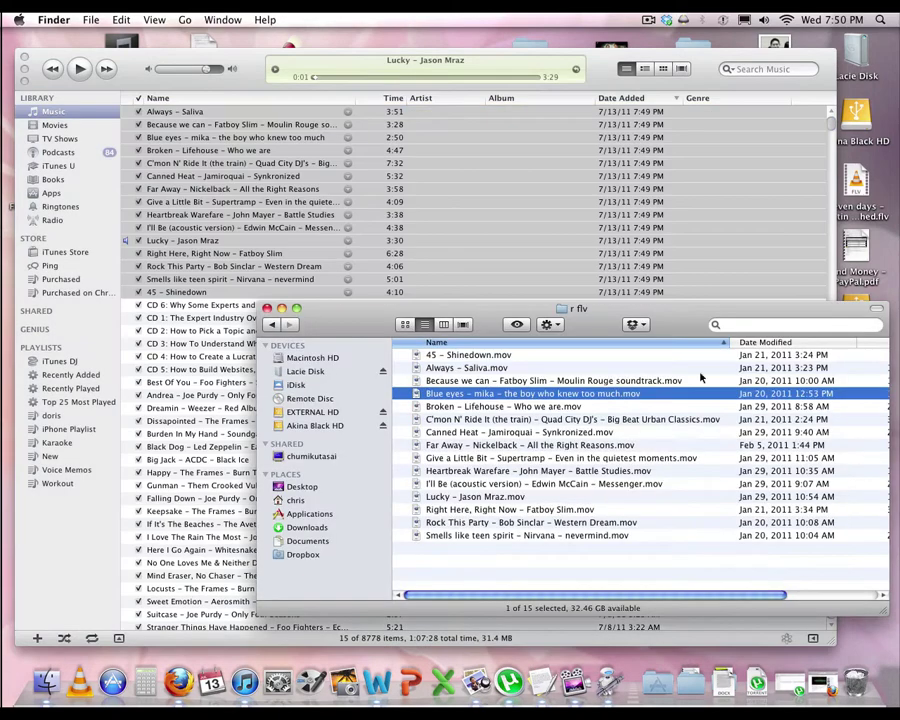
pyautogui.press('super+a')
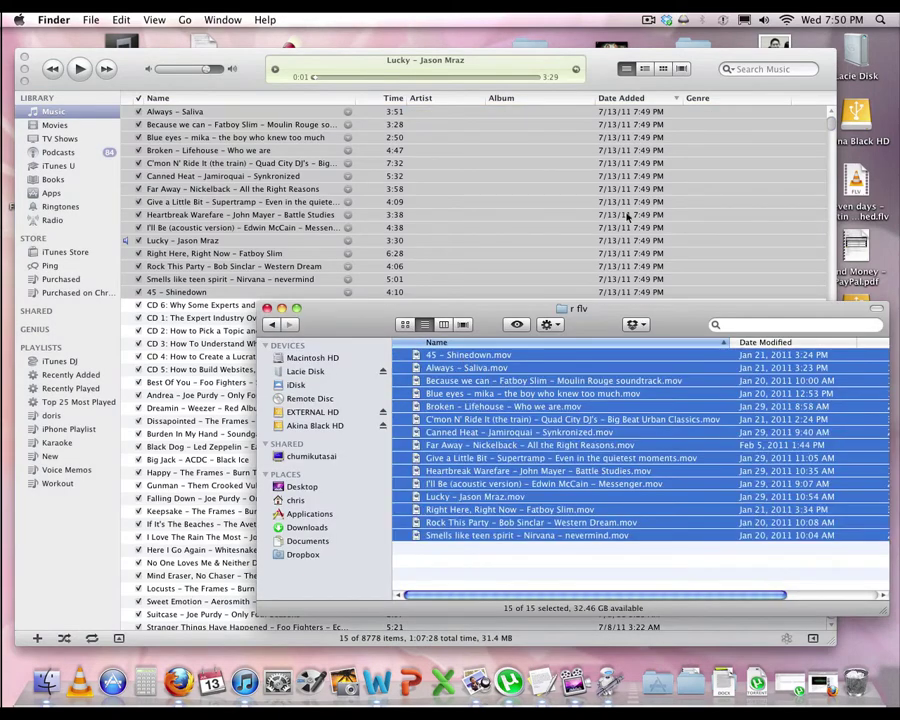
pyautogui.click(237, 309)
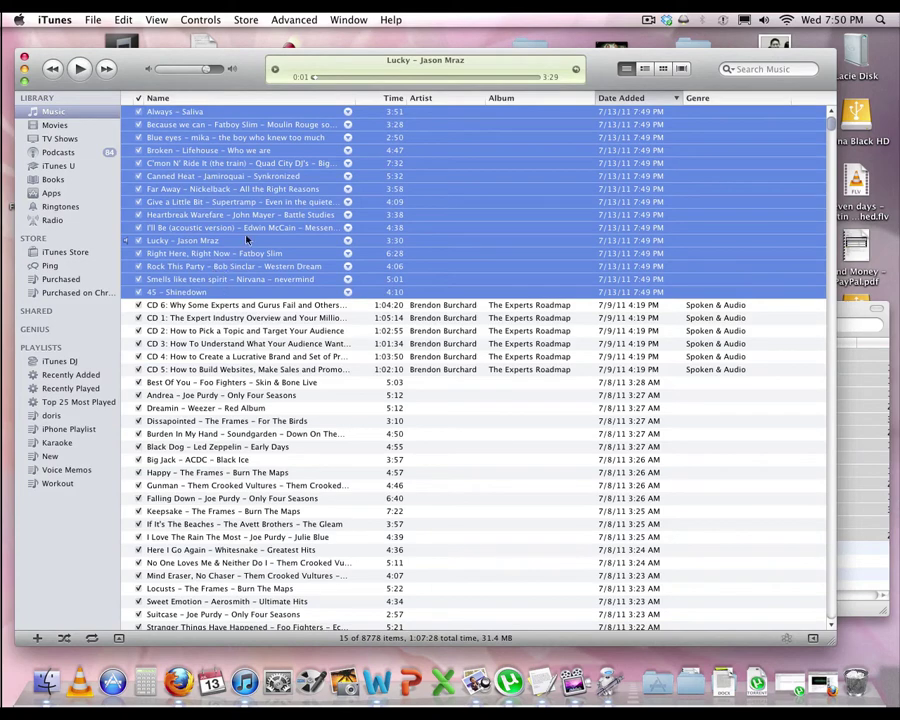
# Try sorting the music library by artist and by album, checking where the added songs end up.
pyautogui.click(479, 409)
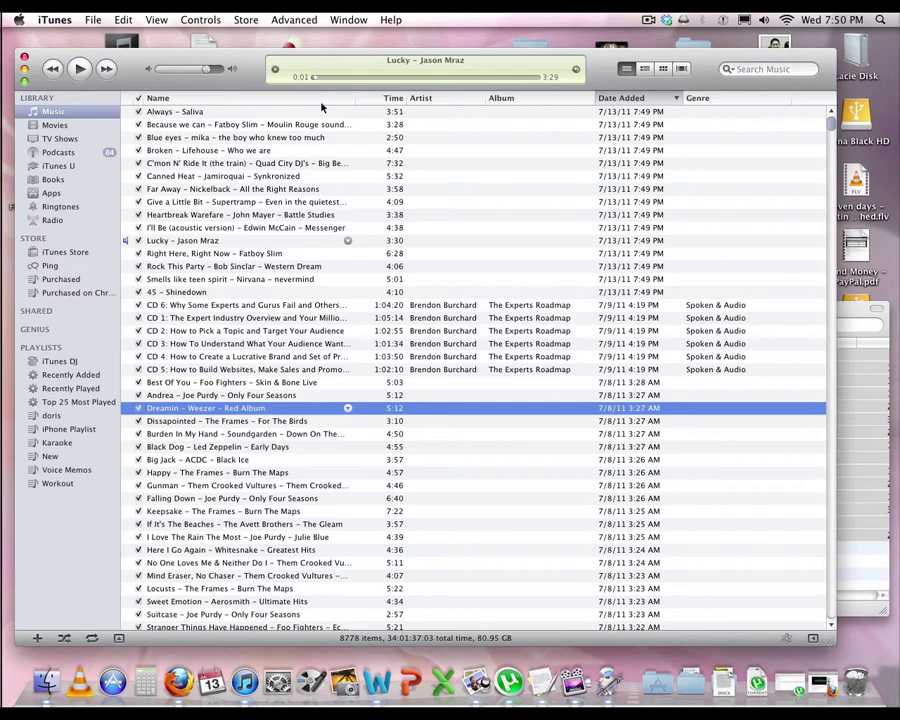
pyautogui.click(430, 98)
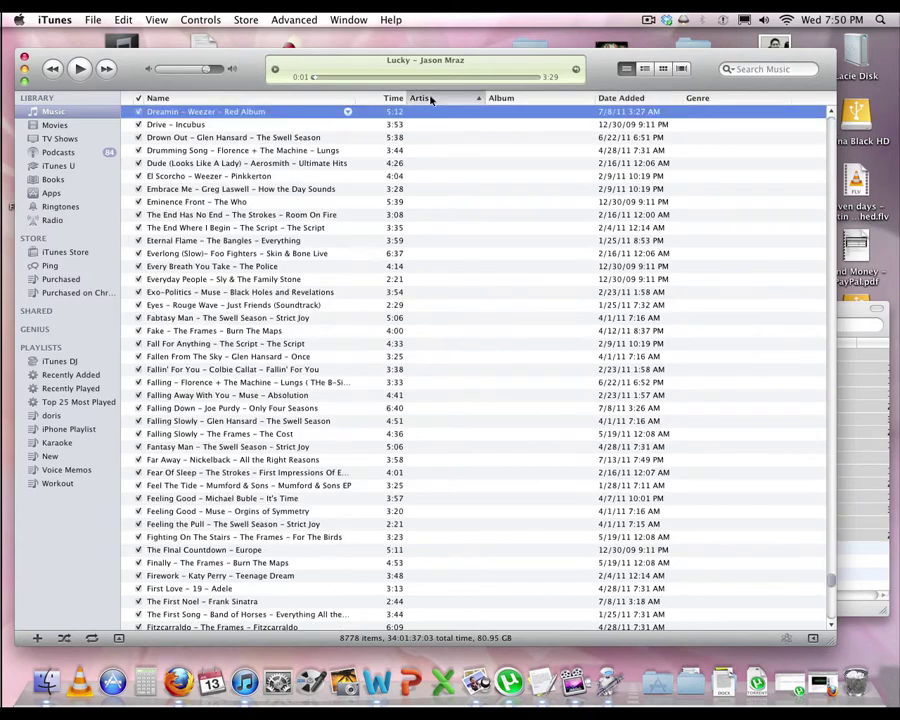
pyautogui.click(508, 98)
pyautogui.click(528, 212)
pyautogui.scroll(-20, 534, 294)
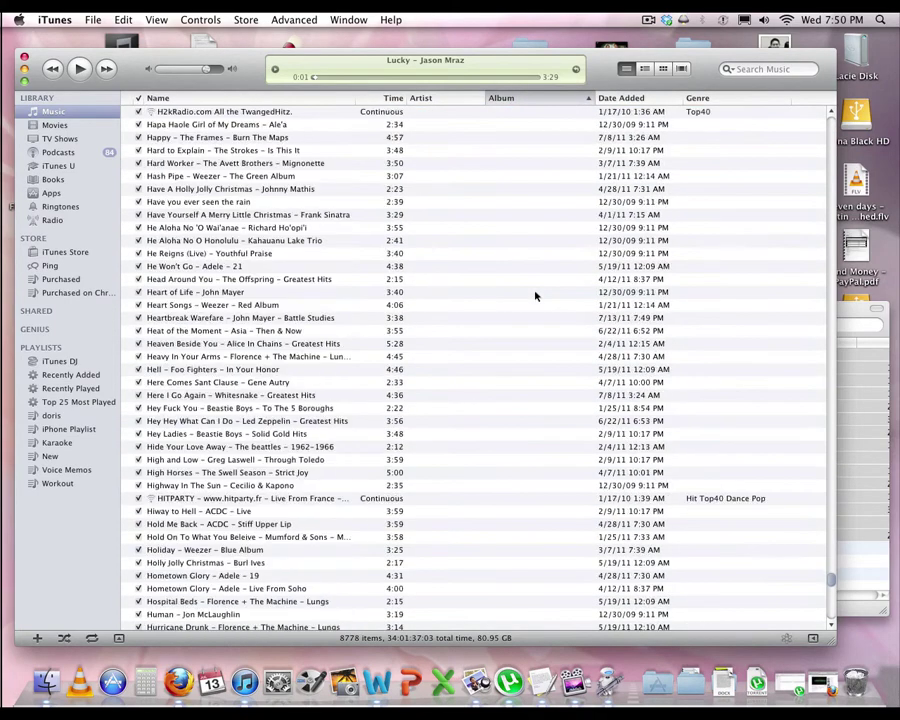
pyautogui.scroll(-20, 534, 294)
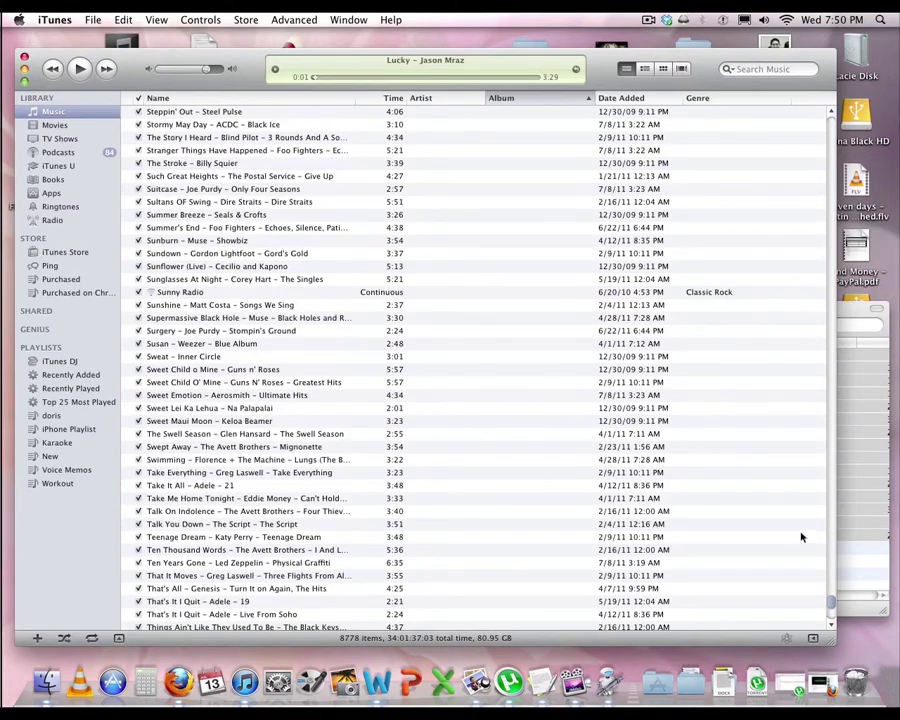
# Browse the album-sorted library and try picking out individual songs scattered through the list.
pyautogui.moveTo(831, 602); pyautogui.dragTo(830, 230)
pyautogui.click(534, 287)
pyautogui.scroll(5, 385, 317)
pyautogui.click(232, 258)
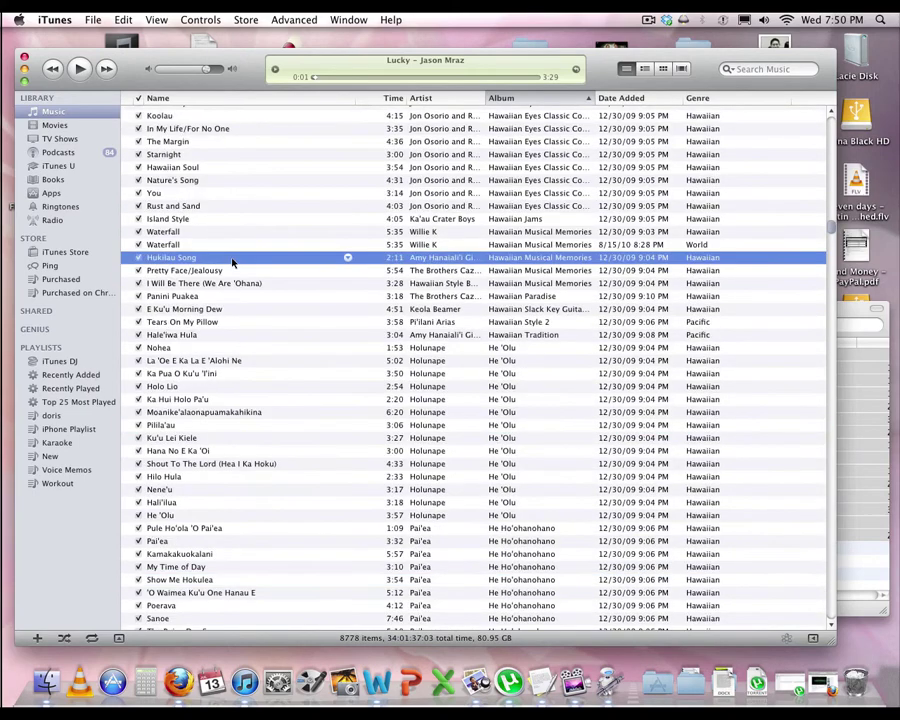
pyautogui.scroll(-5, 337, 495)
pyautogui.click(337, 492)
pyautogui.scroll(-10, 337, 497)
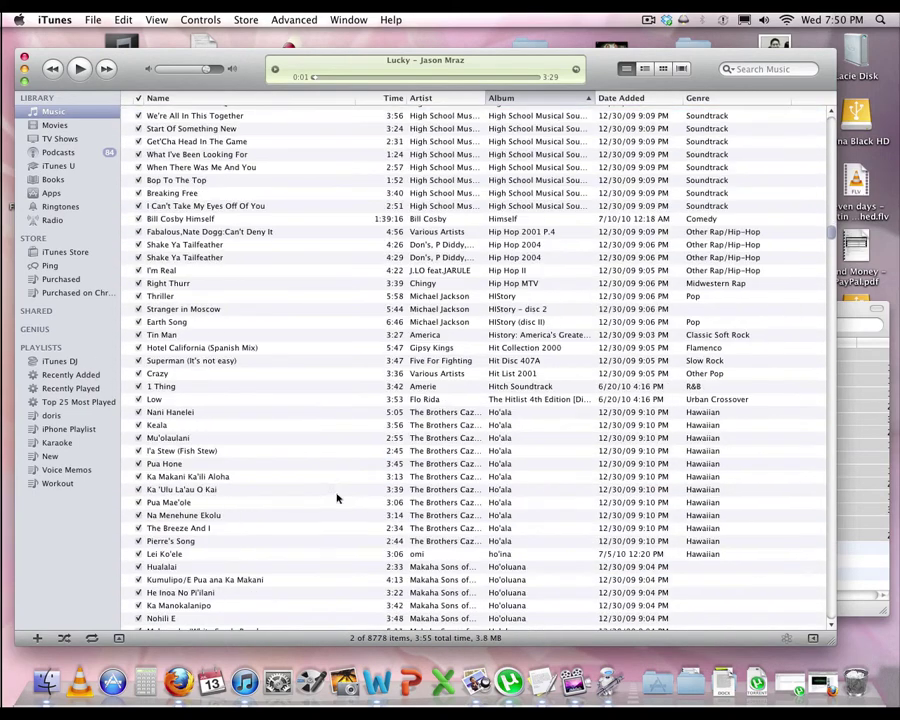
pyautogui.keyDown('super'); pyautogui.click(333, 473); pyautogui.keyUp('super')
pyautogui.scroll(-10, 333, 492)
pyautogui.scroll(15, 338, 521)
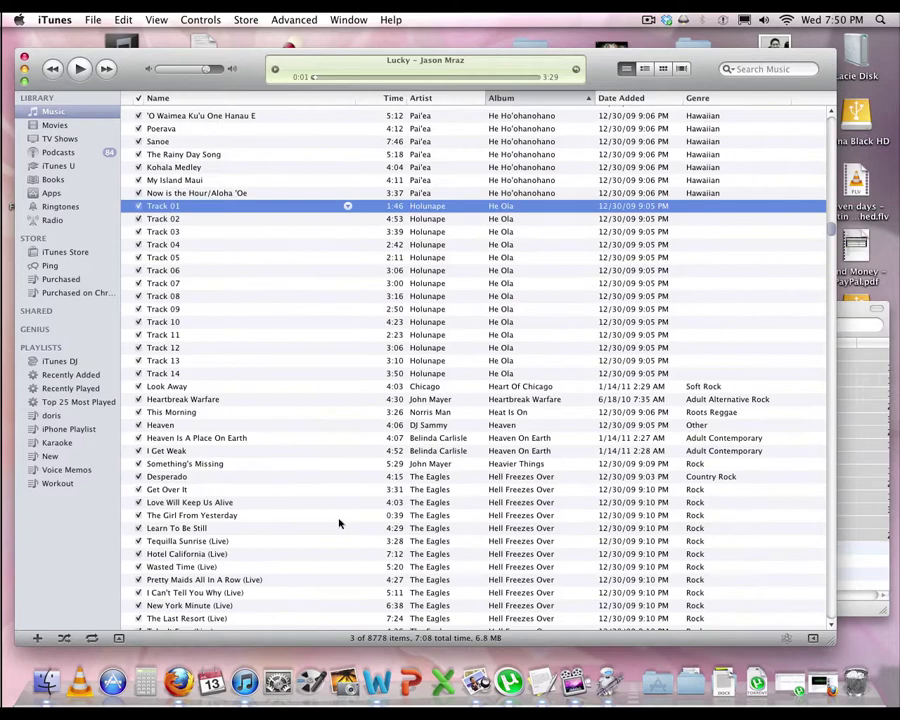
pyautogui.scroll(15, 338, 521)
# Open the music list's view options, turn the Date Added column off and on again, and accept the options.
pyautogui.click(640, 205)
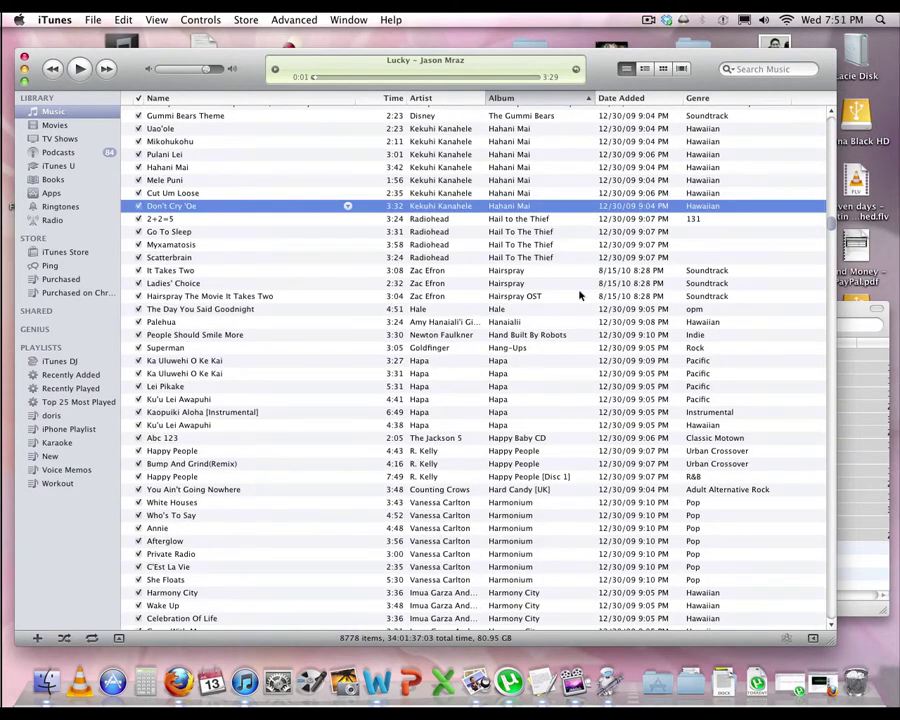
pyautogui.press('super+j')
pyautogui.moveTo(494, 138); pyautogui.dragTo(530, 52)
pyautogui.click(381, 238)
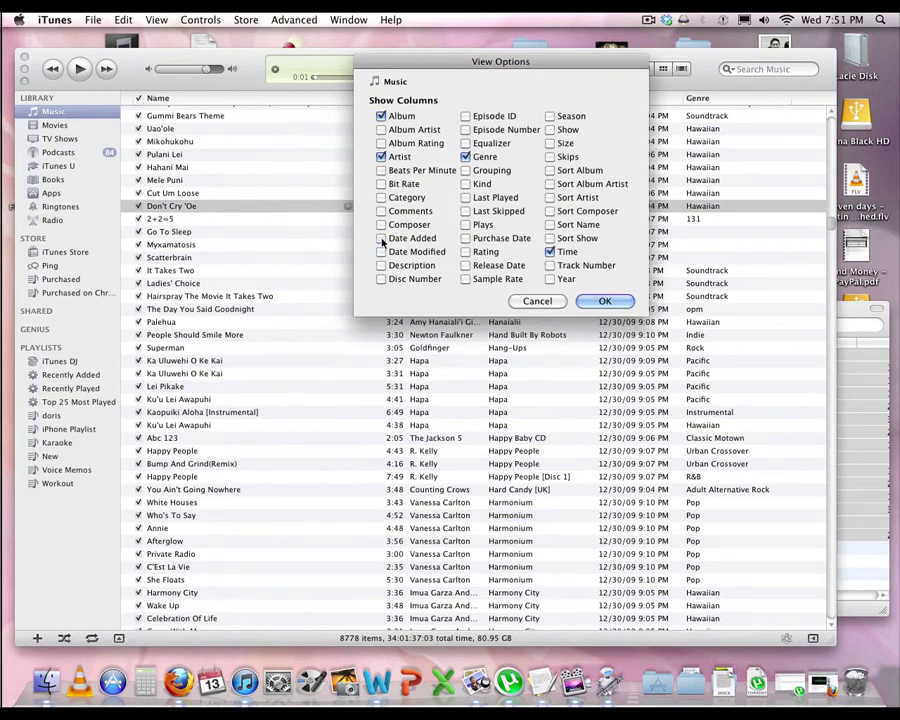
pyautogui.click(382, 239)
pyautogui.click(618, 303)
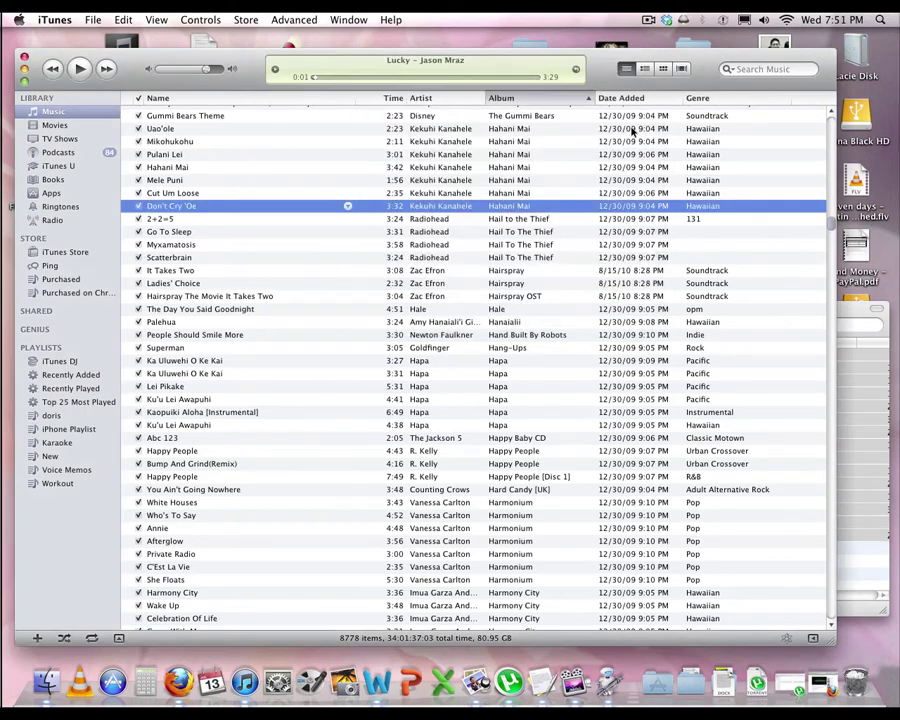
# Sort the music library by Date Added with the newest songs first.
pyautogui.click(632, 130)
pyautogui.click(630, 98)
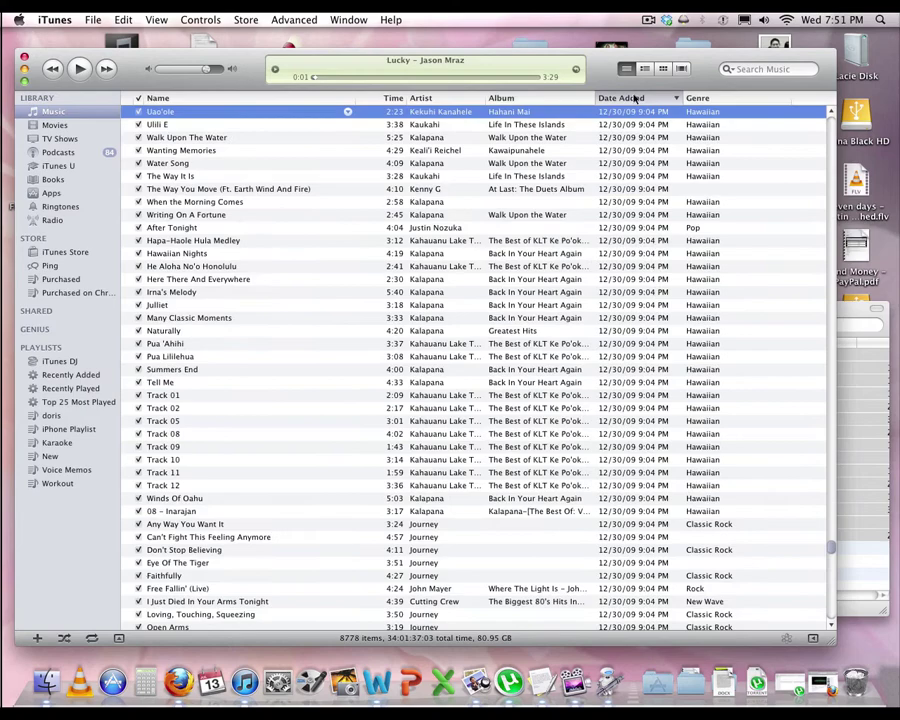
pyautogui.scroll(5, 670, 225)
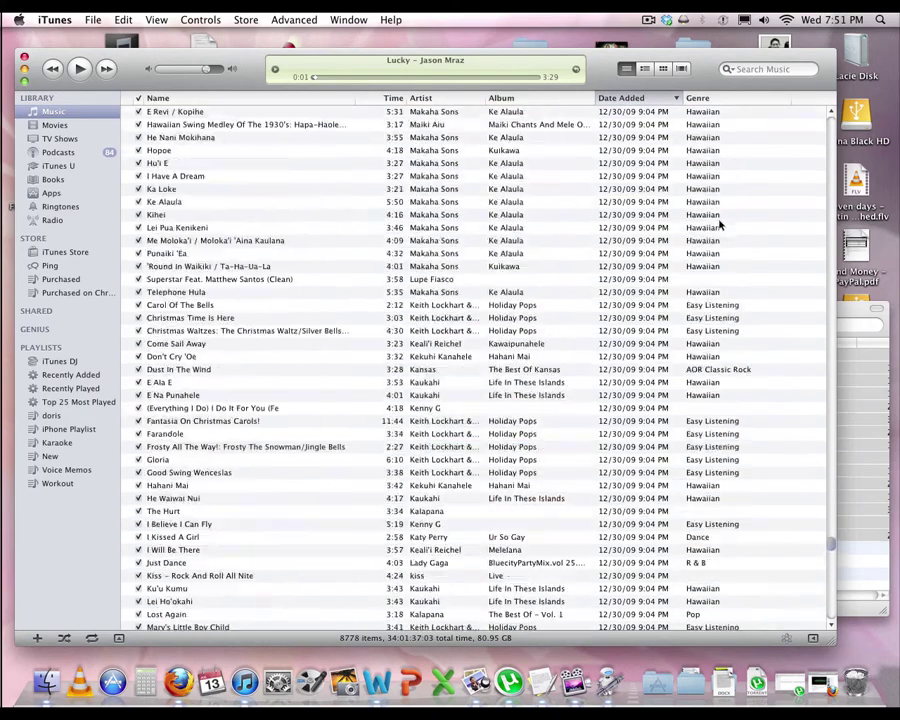
pyautogui.click(638, 98)
pyautogui.moveTo(831, 190); pyautogui.dragTo(833, 115)
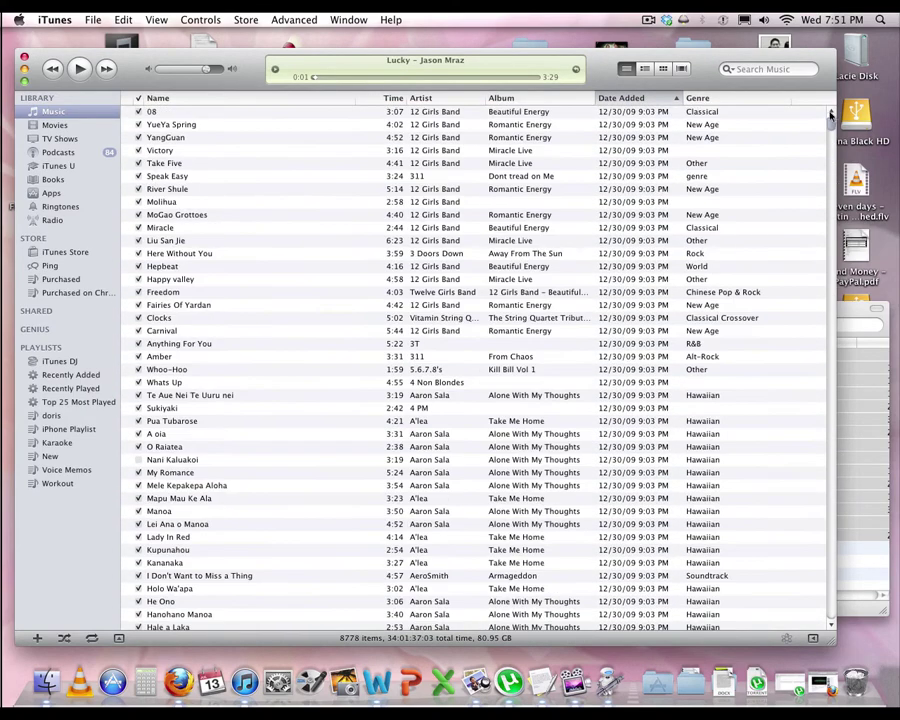
pyautogui.scroll(-5, 810, 124)
pyautogui.scroll(-10, 826, 140)
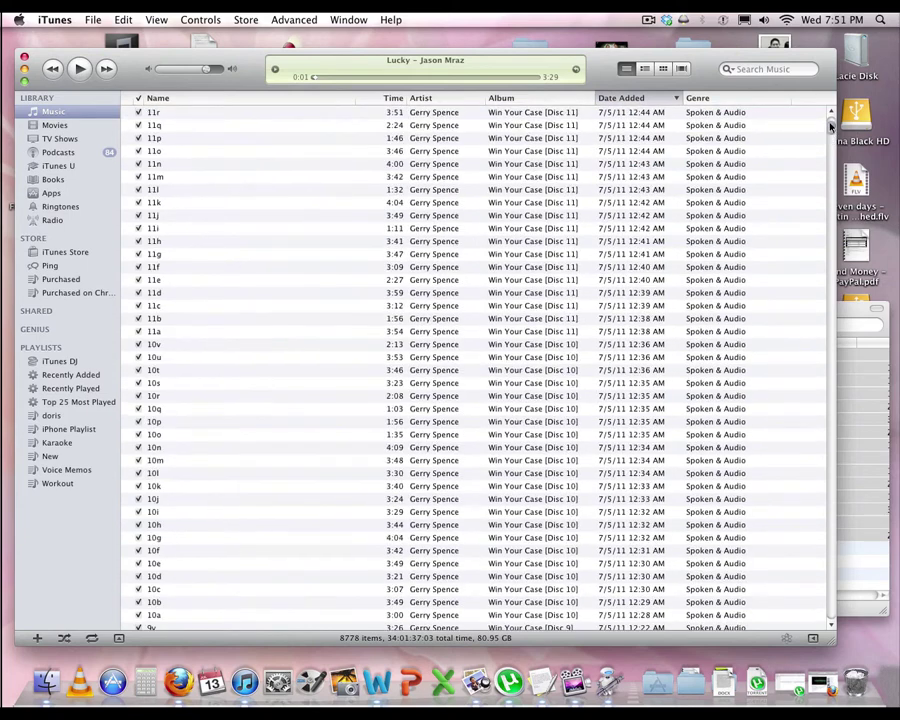
pyautogui.click(638, 98)
# Select the added songs from "Always – Saliva" to "45 – Shinedown" and create MP3 versions of them.
pyautogui.click(625, 113)
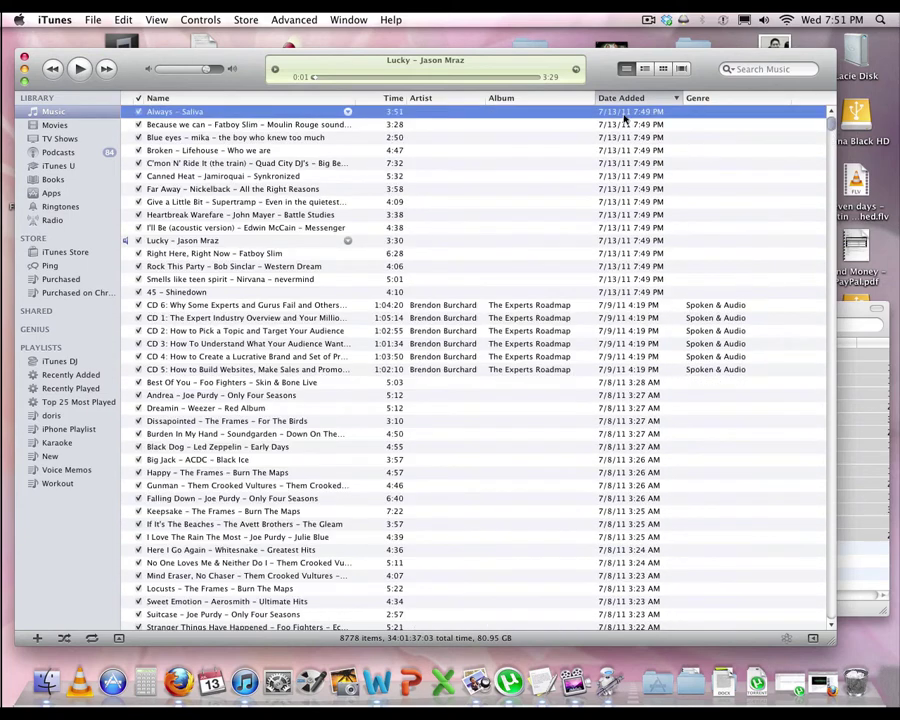
pyautogui.keyDown('shift'); pyautogui.click(262, 292); pyautogui.keyUp('shift')
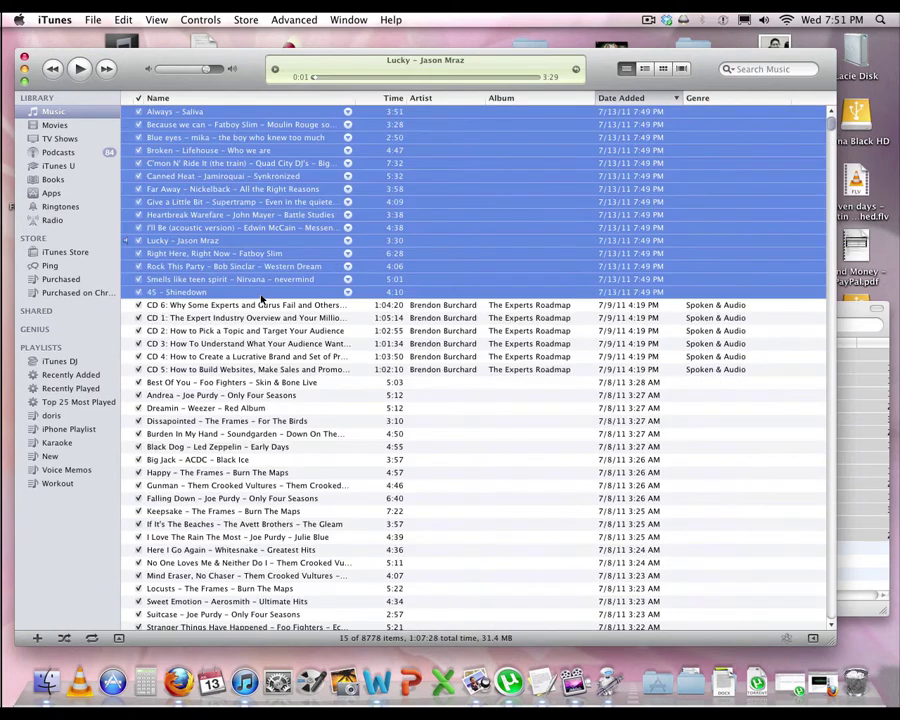
pyautogui.click(311, 18)
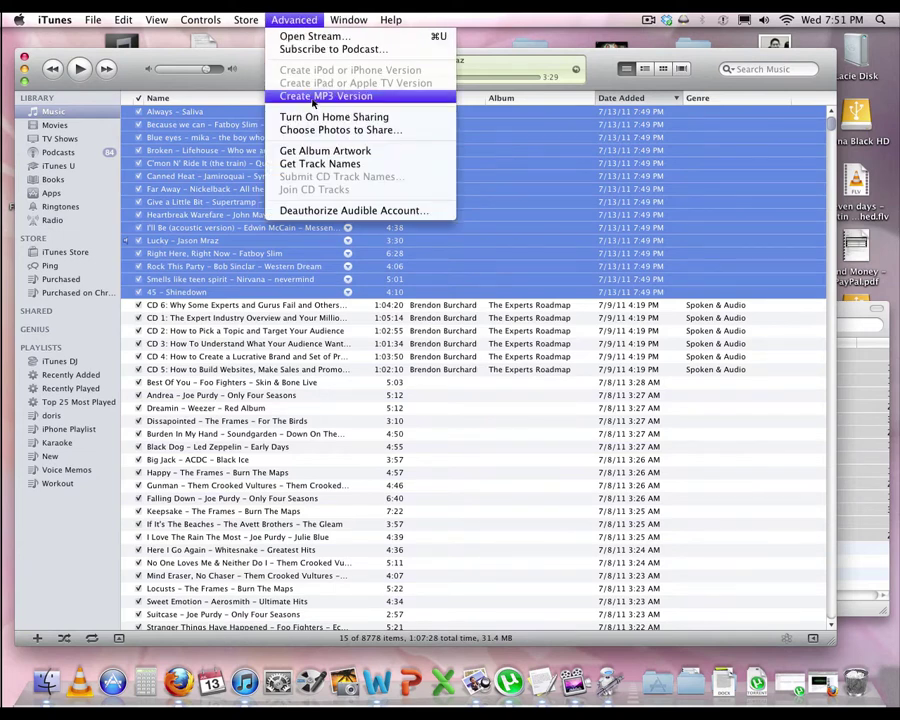
pyautogui.click(313, 96)
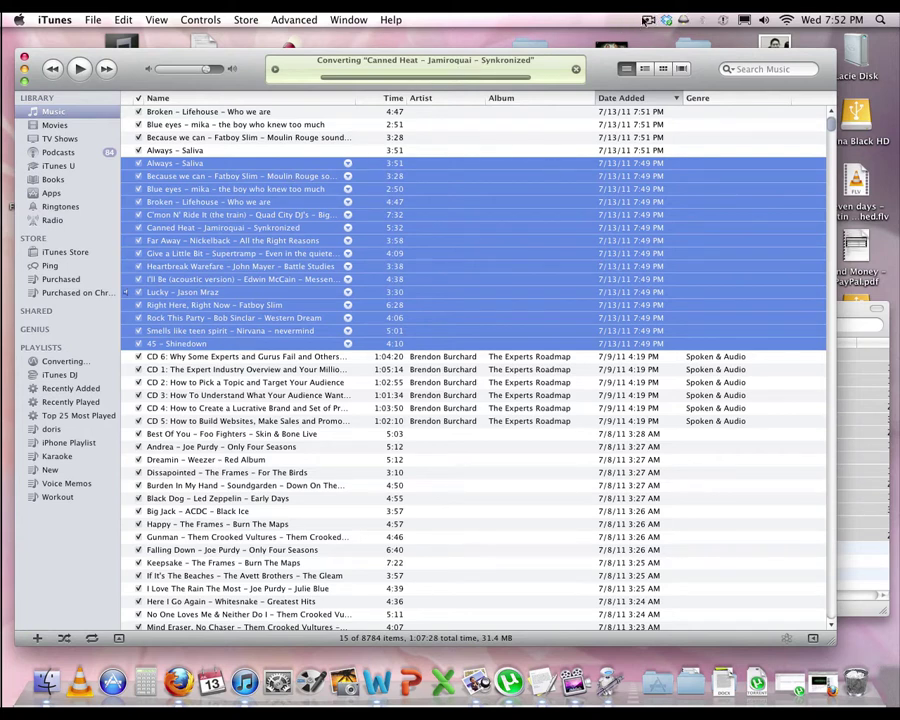
pyautogui.click(648, 19)
pyautogui.click(658, 62)
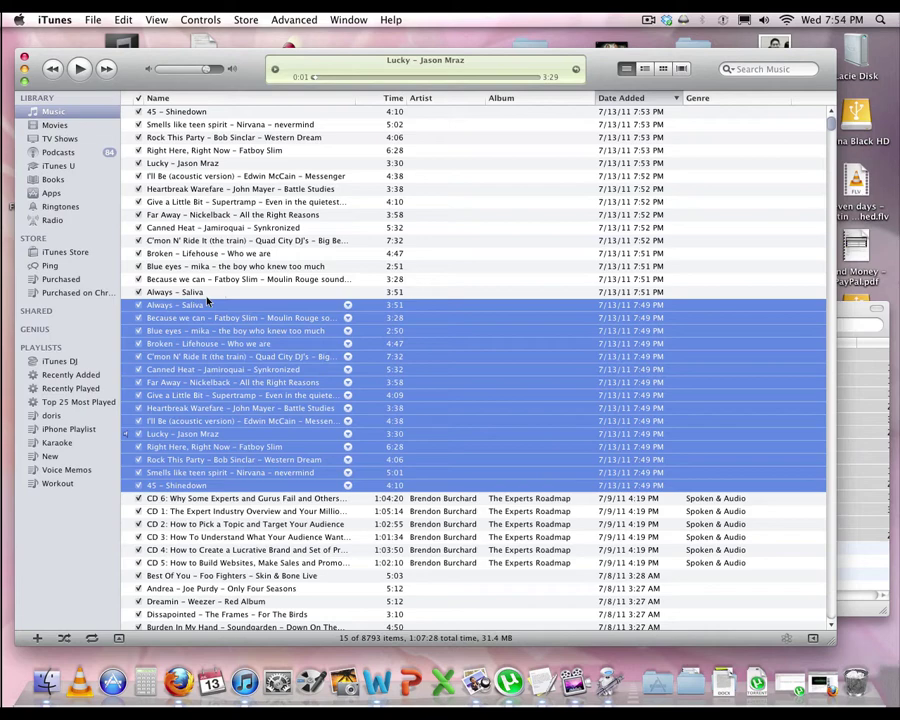
# Select the original songs added at 7:49 PM, from "Always – Saliva" to "45 – Shinedown", and remove them from the music library.
pyautogui.click(237, 304)
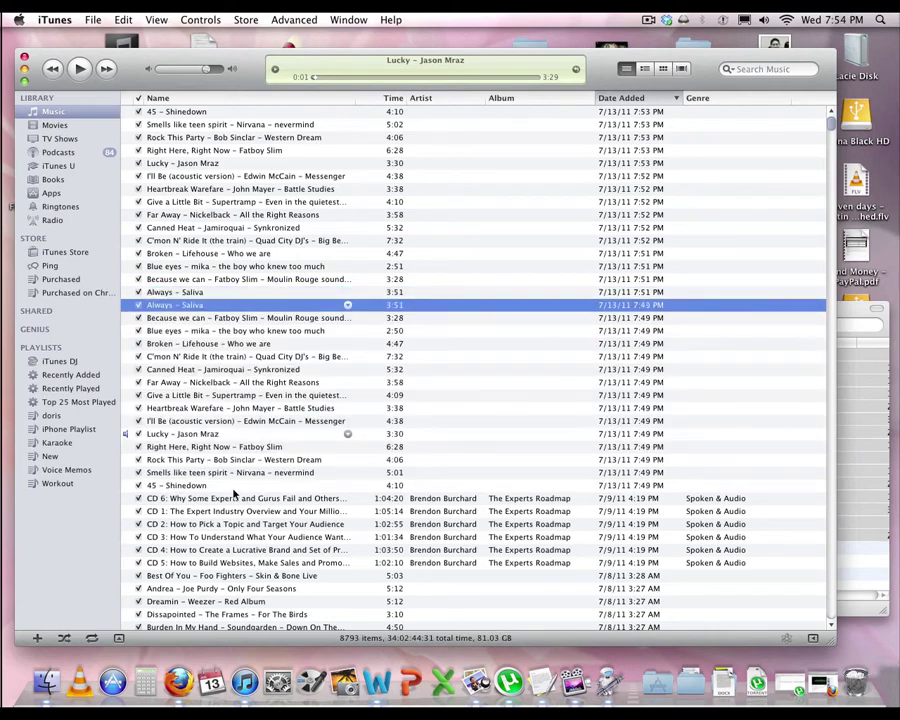
pyautogui.hotkey('shift', 'Down')
pyautogui.hotkey('shift', 'Down')
pyautogui.hotkey('shift', 'Down')
pyautogui.hotkey('shift', 'Down')
pyautogui.hotkey('shift', 'Down')
pyautogui.hotkey('shift', 'Down')
pyautogui.hotkey('shift', 'Down')
pyautogui.hotkey('shift', 'Down')
pyautogui.hotkey('shift', 'Down')
pyautogui.hotkey('shift', 'Down')
pyautogui.hotkey('shift', 'Down')
pyautogui.hotkey('shift', 'Down')
pyautogui.hotkey('shift', 'Down')
pyautogui.hotkey('shift', 'Down')
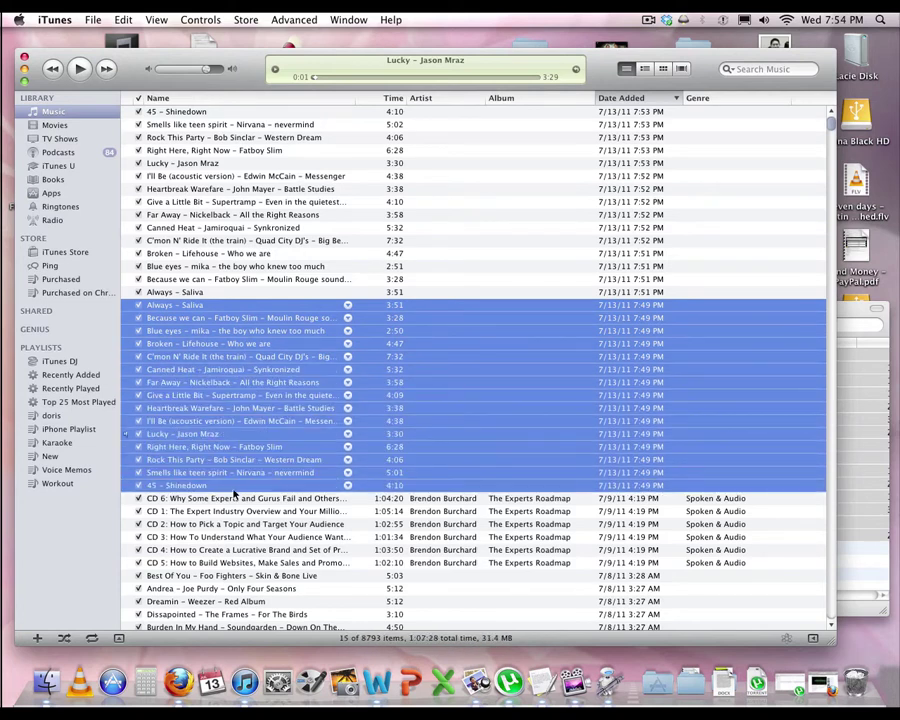
pyautogui.press('Delete')
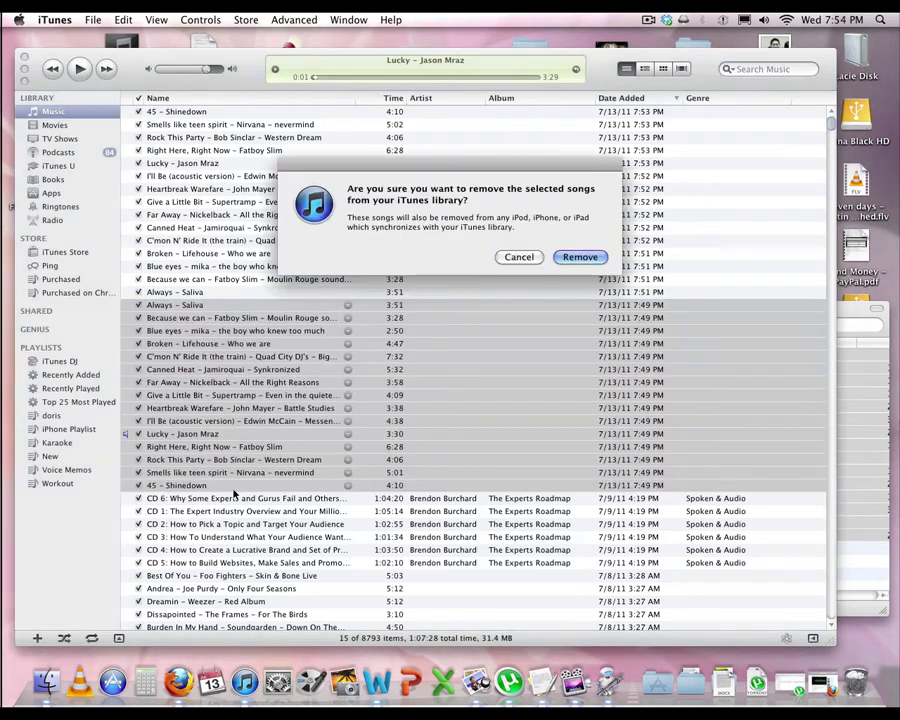
pyautogui.click(580, 257)
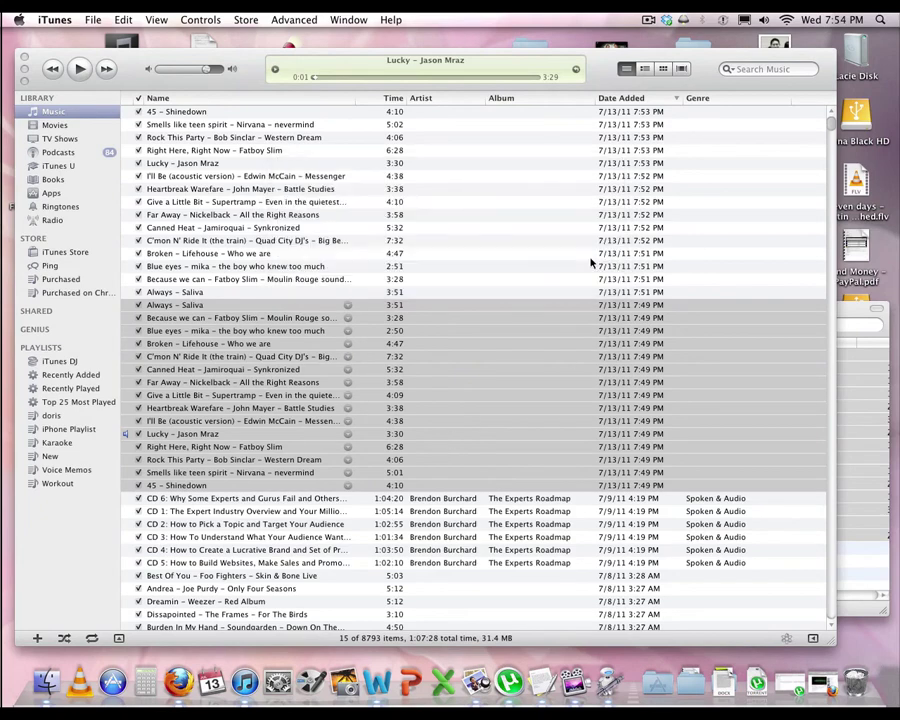
pyautogui.click(574, 253)
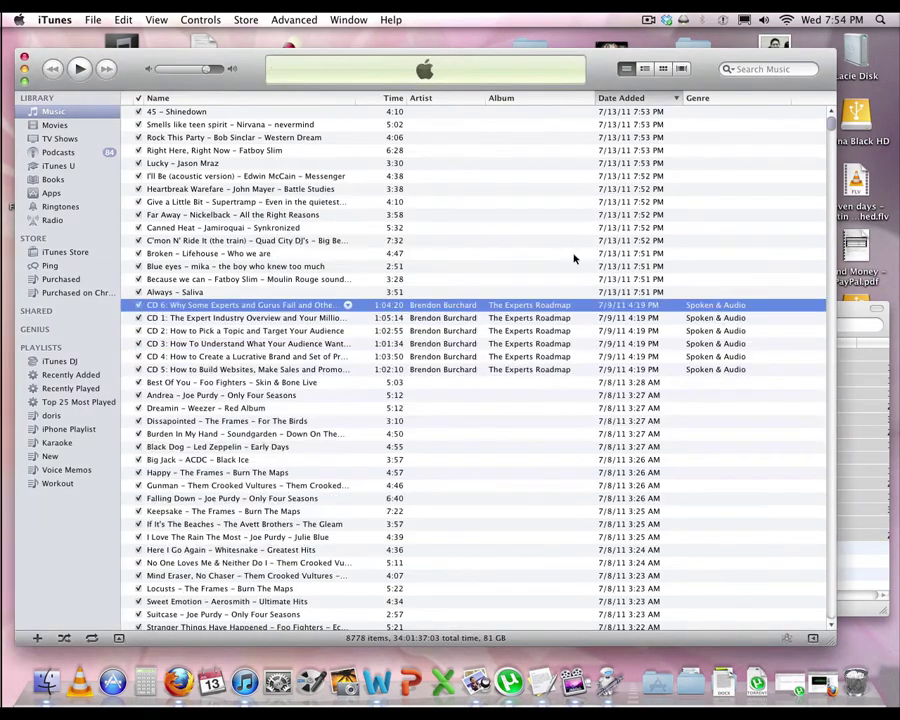
# Play the converted "Lucky – Jason Mraz" track briefly and pause it.
pyautogui.click(514, 316)
pyautogui.click(522, 307)
pyautogui.doubleClick(276, 164)
pyautogui.press('space')
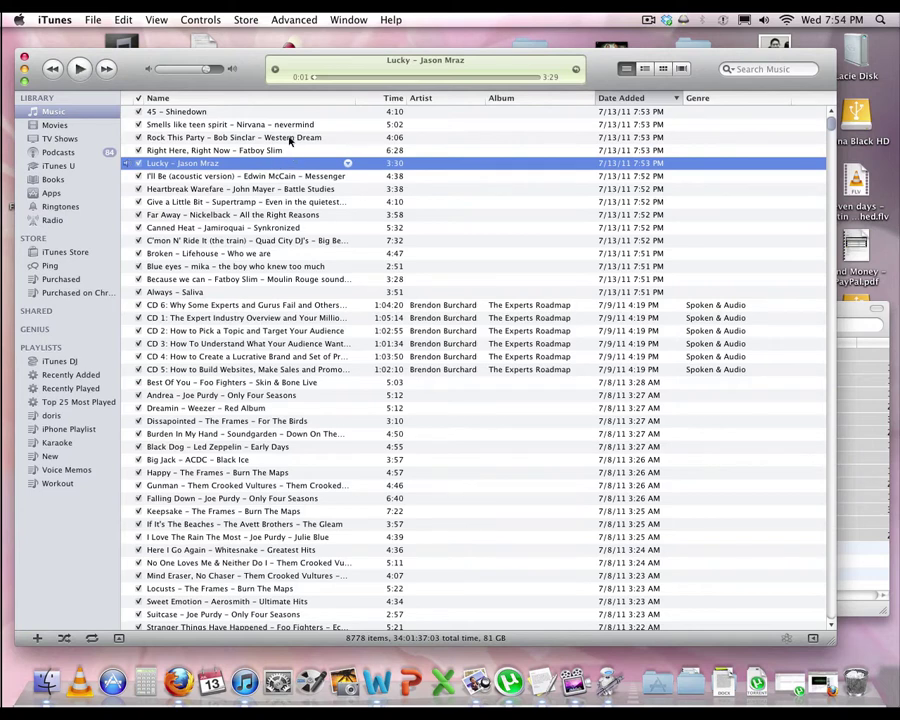
pyautogui.click(270, 201)
pyautogui.rightClick(274, 201)
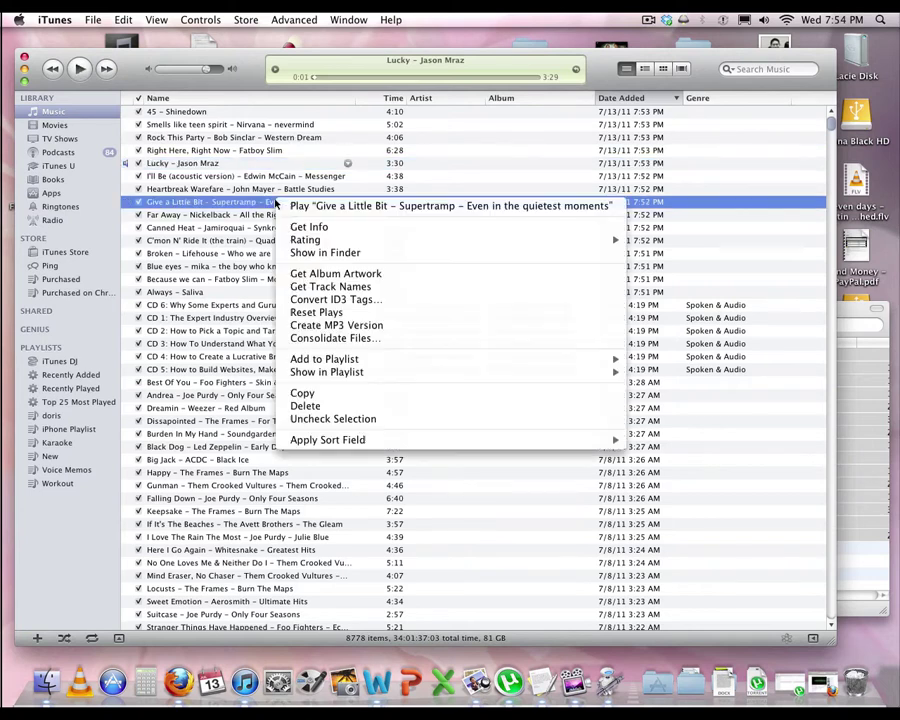
pyautogui.click(222, 226)
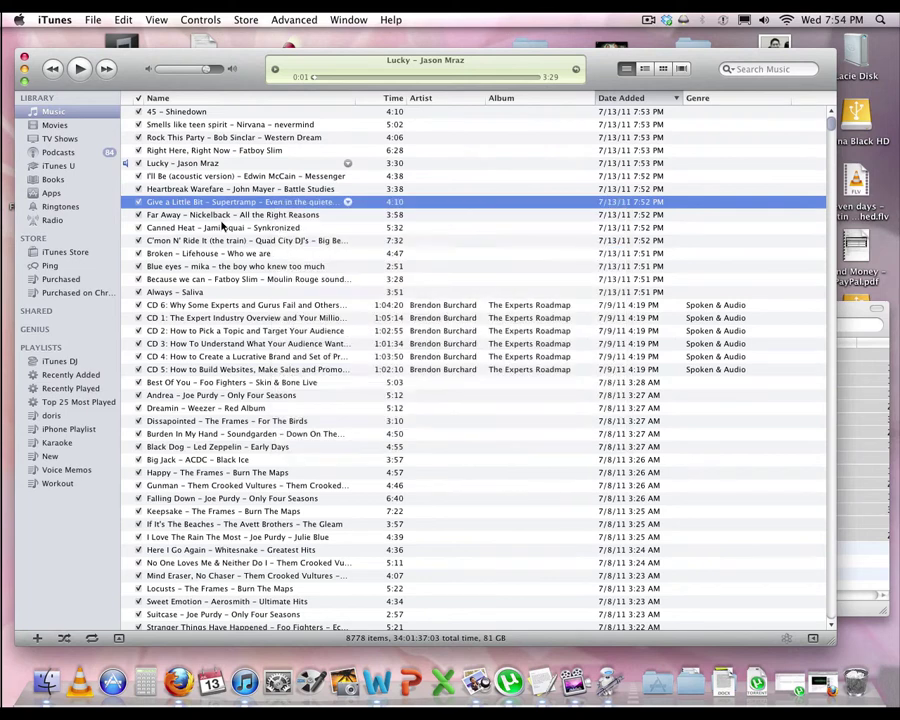
# Play the converted "Because we can – Fatboy Slim" track and lower the playback volume.
pyautogui.doubleClick(228, 280)
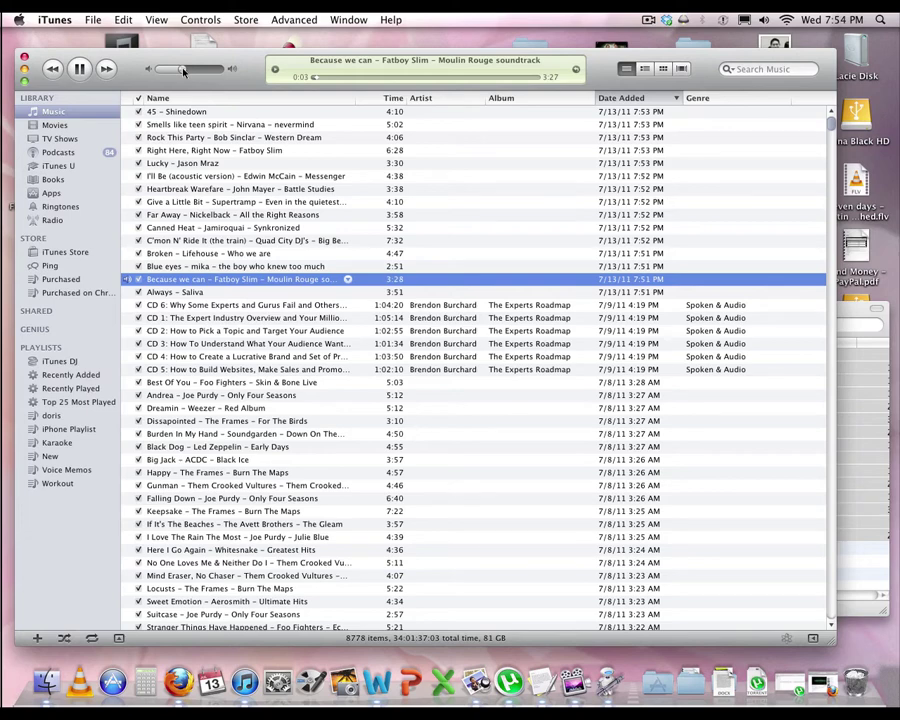
pyautogui.moveTo(183, 71); pyautogui.dragTo(170, 69)
# Switch to the "r flv" folder in Finder, look over the .mov song files, and return to the iTunes music list.
pyautogui.click(855, 396)
pyautogui.click(737, 555)
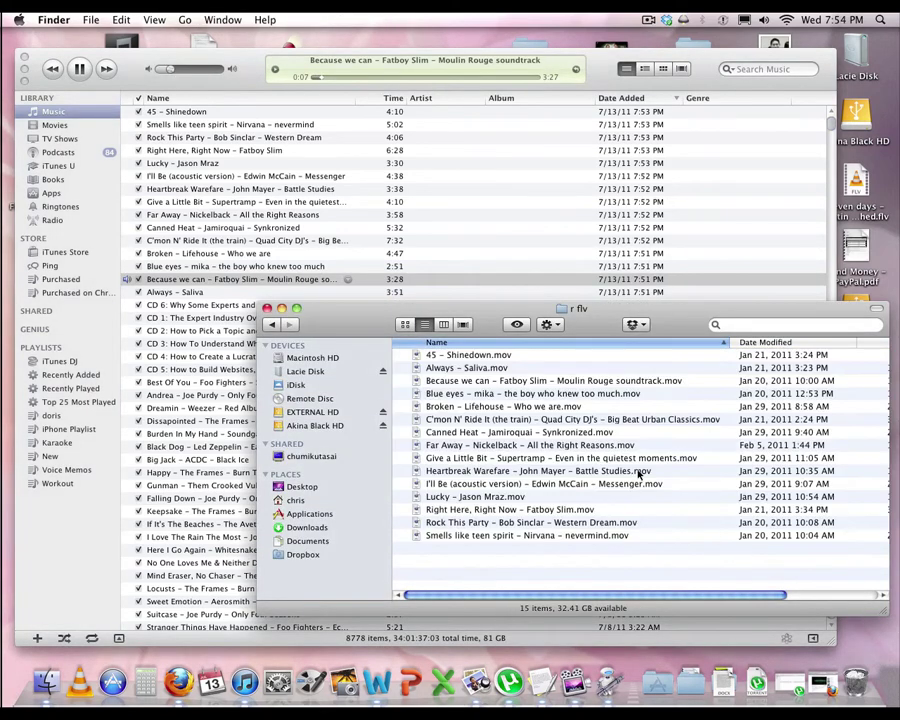
pyautogui.click(651, 446)
pyautogui.click(645, 436)
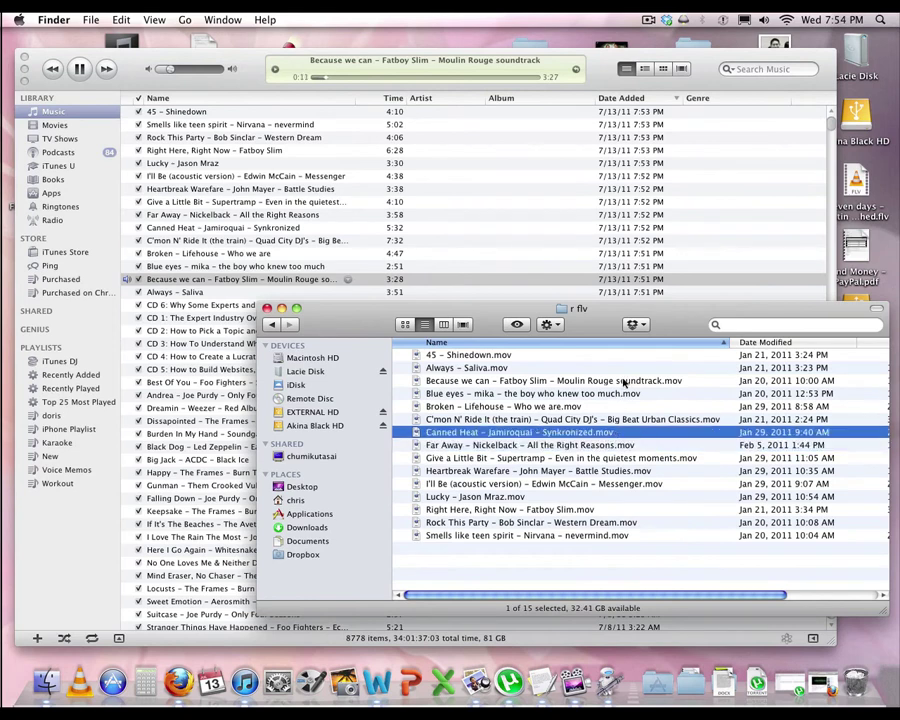
pyautogui.click(178, 113)
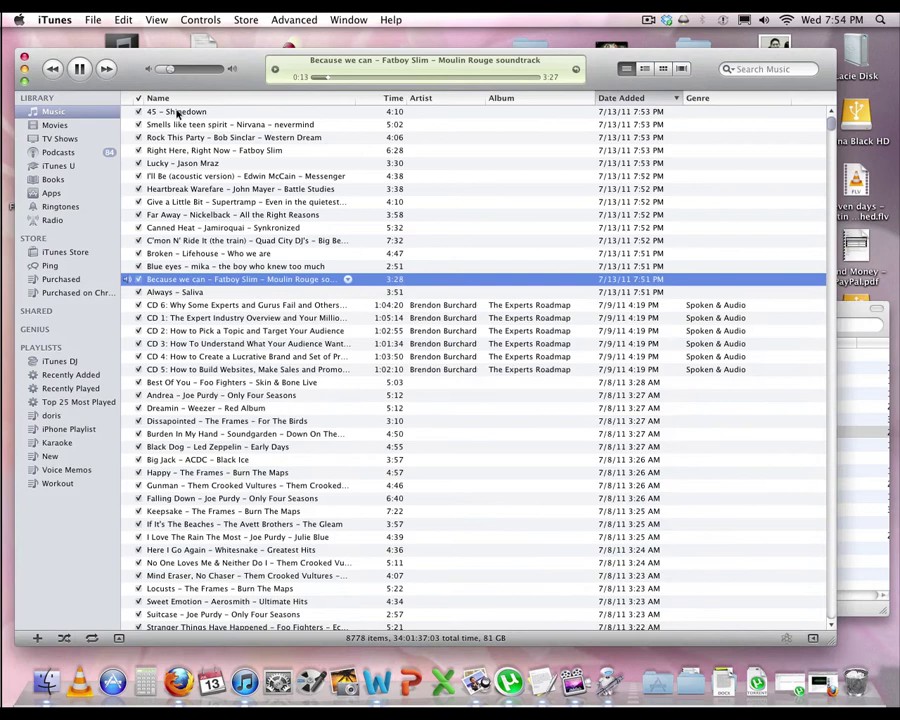